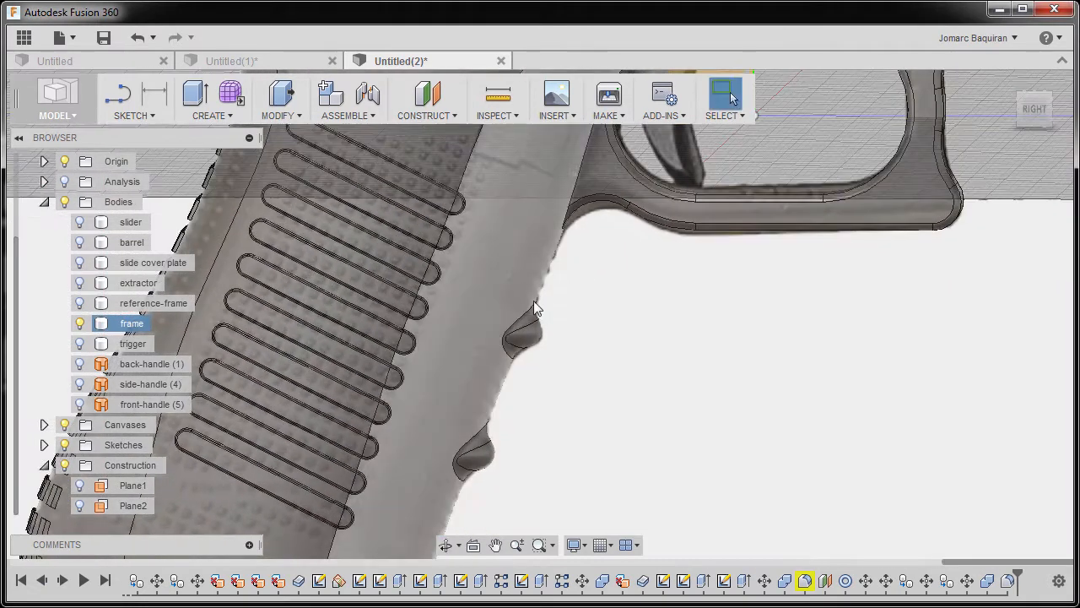
# Make the front-handle surface body visible alongside the frame.
pyautogui.scroll(-1, 565, 234)
pyautogui.scroll(3, 564, 236)
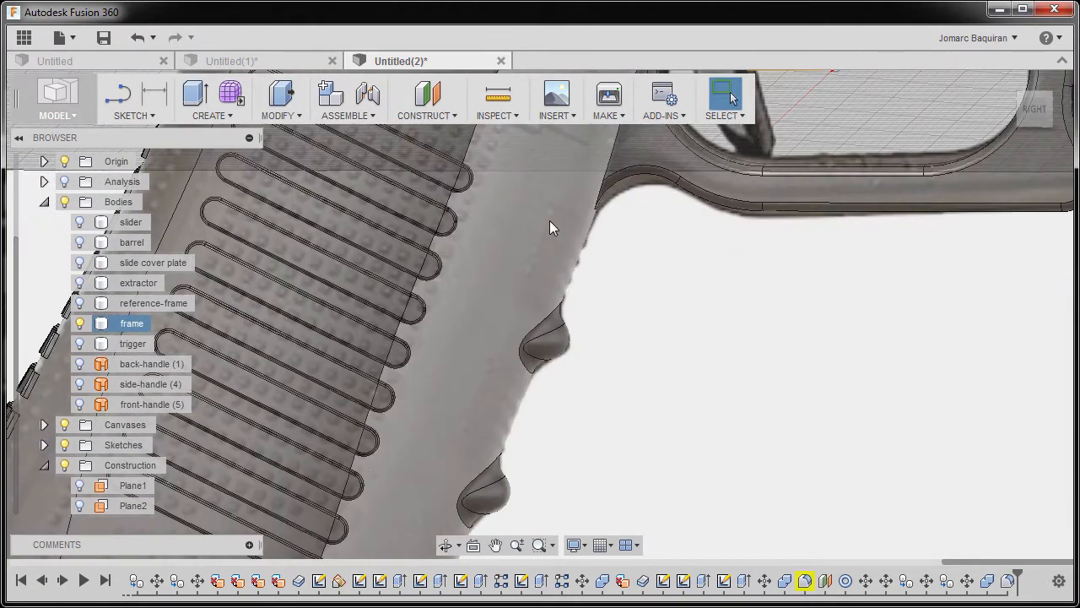
pyautogui.scroll(-5, 591, 426)
pyautogui.keyDown('shift'); pyautogui.moveTo(600, 427); pyautogui.dragTo(622, 453, button='middle'); pyautogui.keyUp('shift')
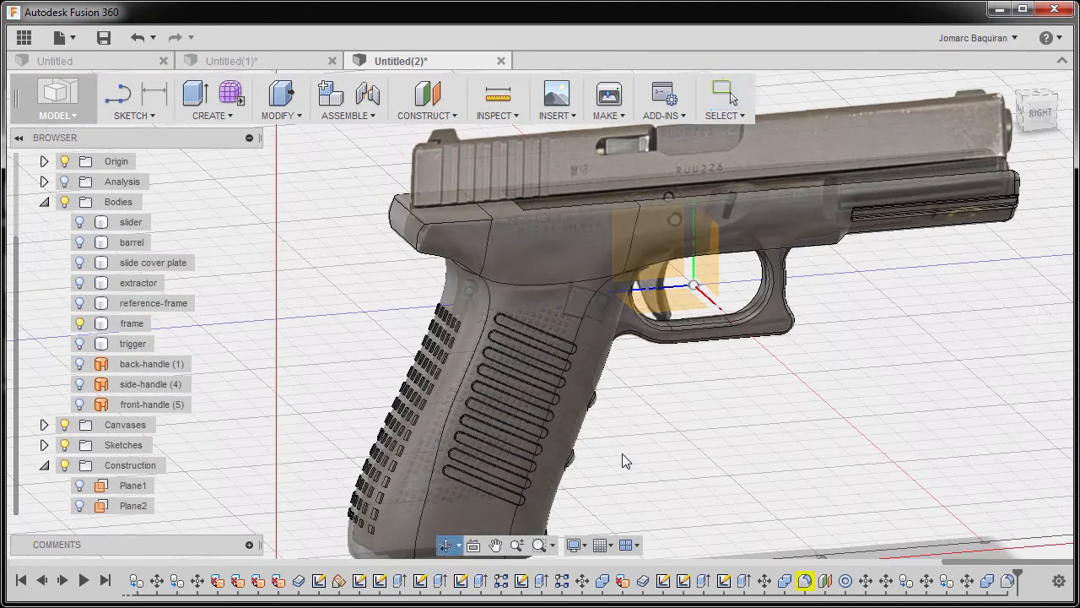
pyautogui.click(80, 404)
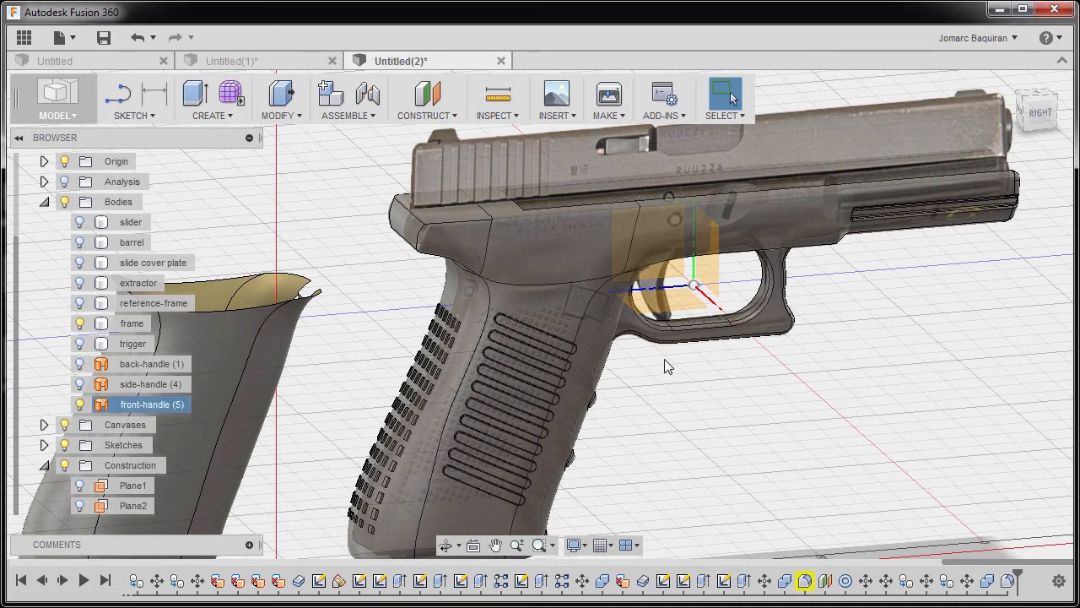
# Delete the back and side faces of the front-handle surface body, keeping only its front strip.
pyautogui.click(1043, 118)
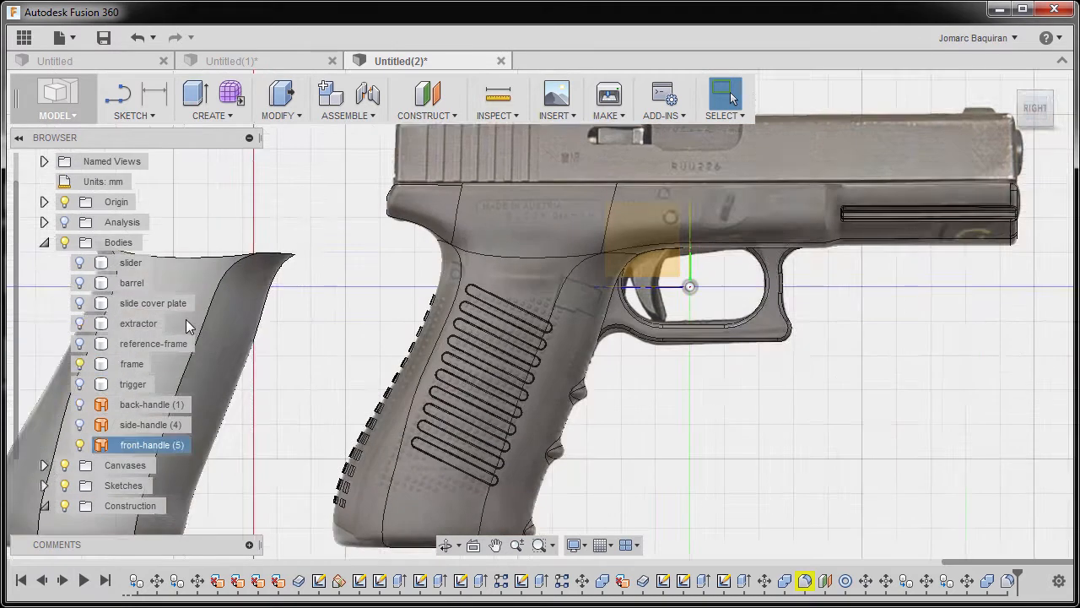
pyautogui.click(472, 322)
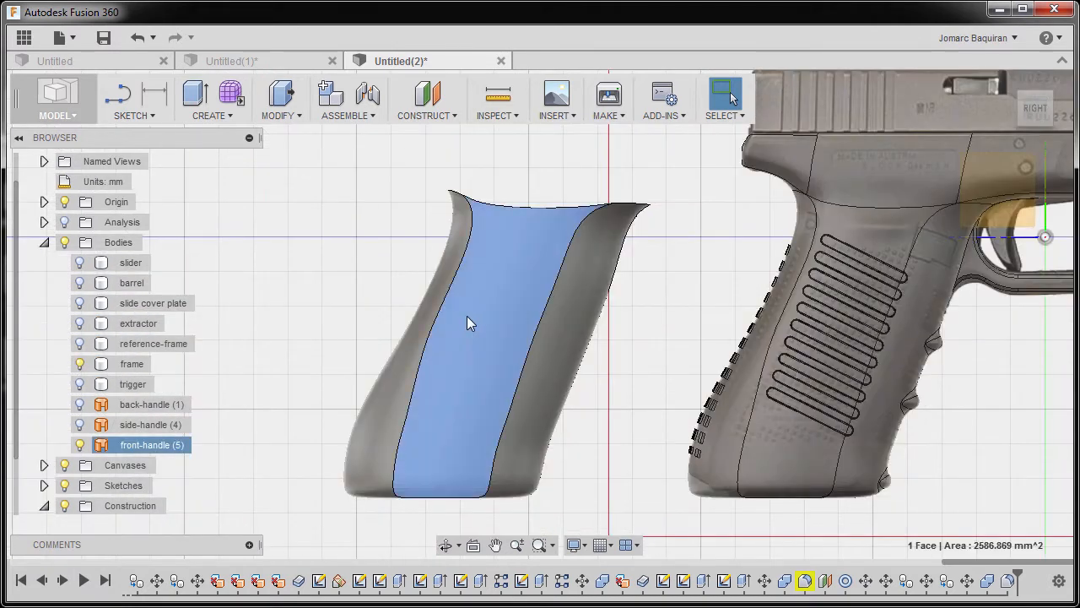
pyautogui.keyDown('shift'); pyautogui.moveTo(450, 306); pyautogui.dragTo(467, 331, button='middle'); pyautogui.keyUp('shift')
pyautogui.keyDown('ctrl'); pyautogui.click(418, 293); pyautogui.keyUp('ctrl')
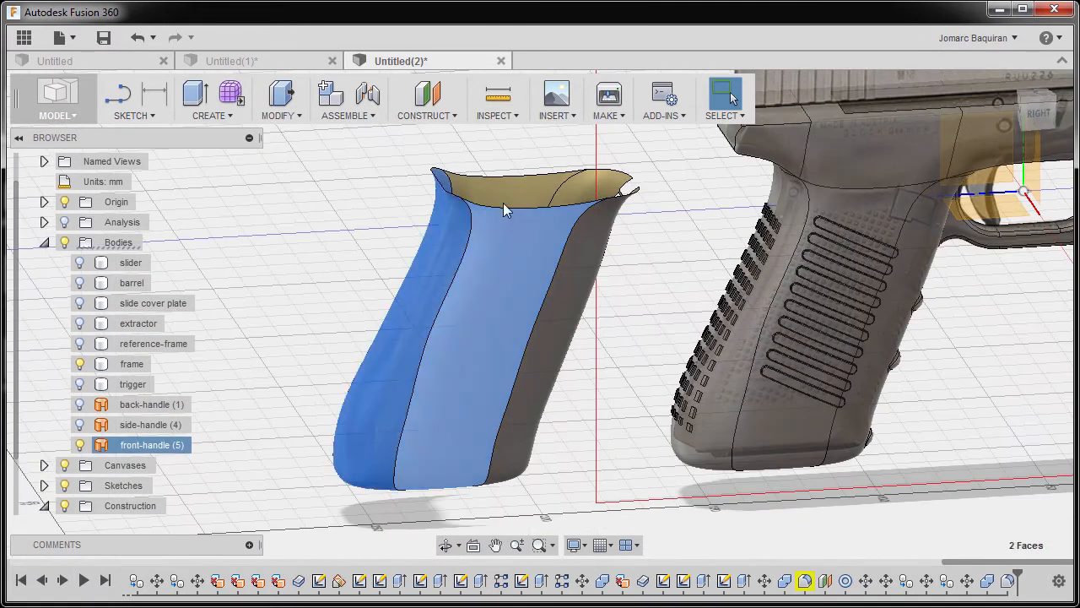
pyautogui.keyDown('ctrl'); pyautogui.click(503, 195); pyautogui.keyUp('ctrl')
pyautogui.keyDown('shift'); pyautogui.moveTo(447, 356); pyautogui.dragTo(420, 207, button='middle'); pyautogui.keyUp('shift')
pyautogui.keyDown('shift'); pyautogui.moveTo(441, 374); pyautogui.dragTo(473, 441, button='middle'); pyautogui.keyUp('shift')
pyautogui.press('Delete')
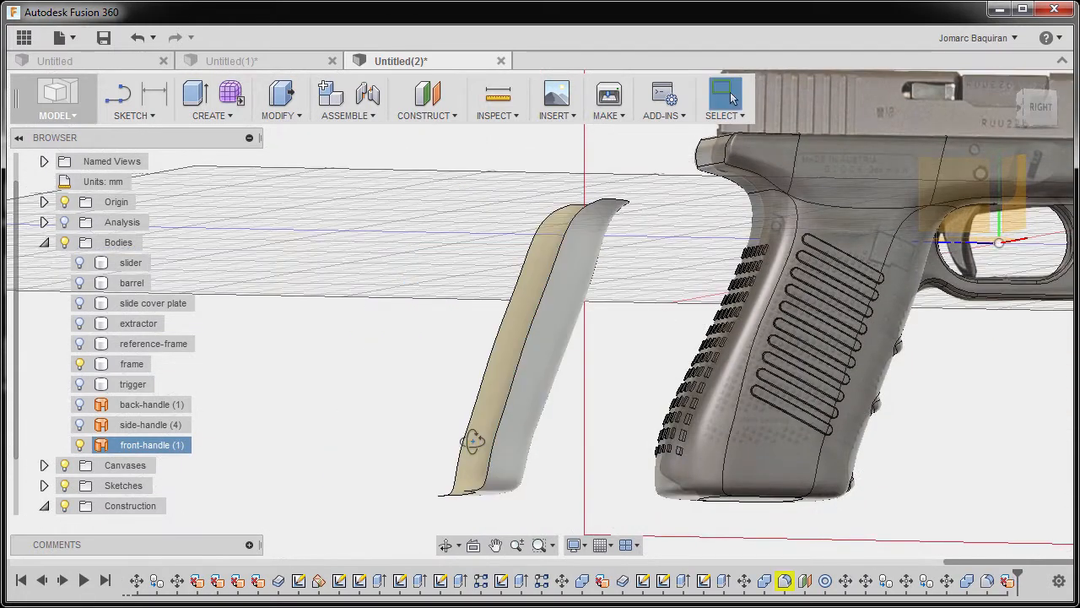
# Thicken the remaining front-handle face by -0.5 mm on one side as a new body.
pyautogui.moveTo(536, 373)
pyautogui.keyDown('shift'); pyautogui.mouseDown(button='middle')
pyautogui.moveTo(549, 422)
pyautogui.moveTo(540, 378)
pyautogui.mouseUp(button='middle'); pyautogui.keyUp('shift')
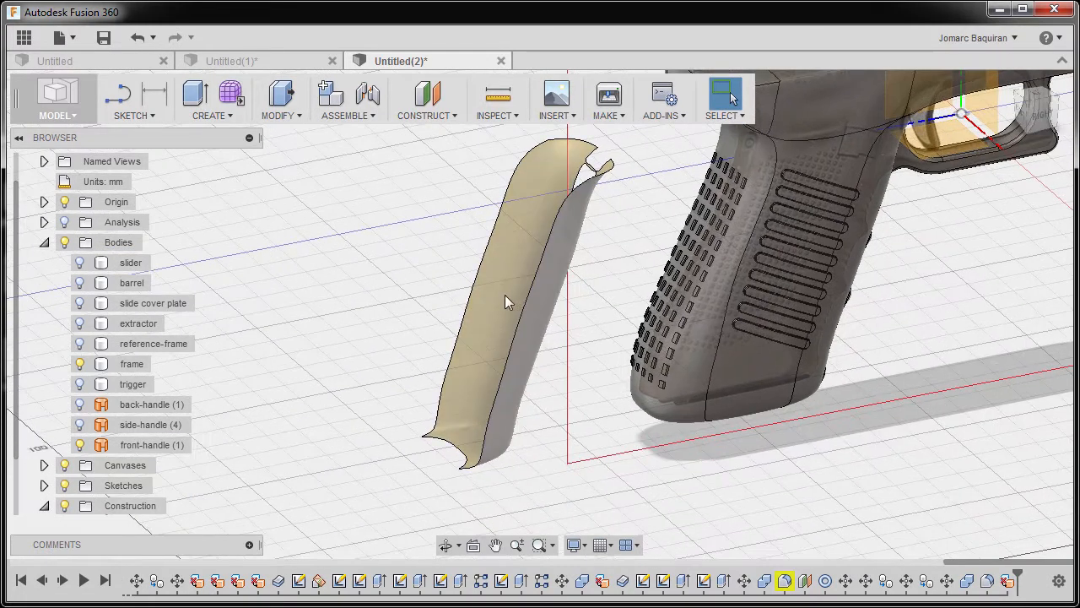
pyautogui.click(434, 288)
pyautogui.press('s')
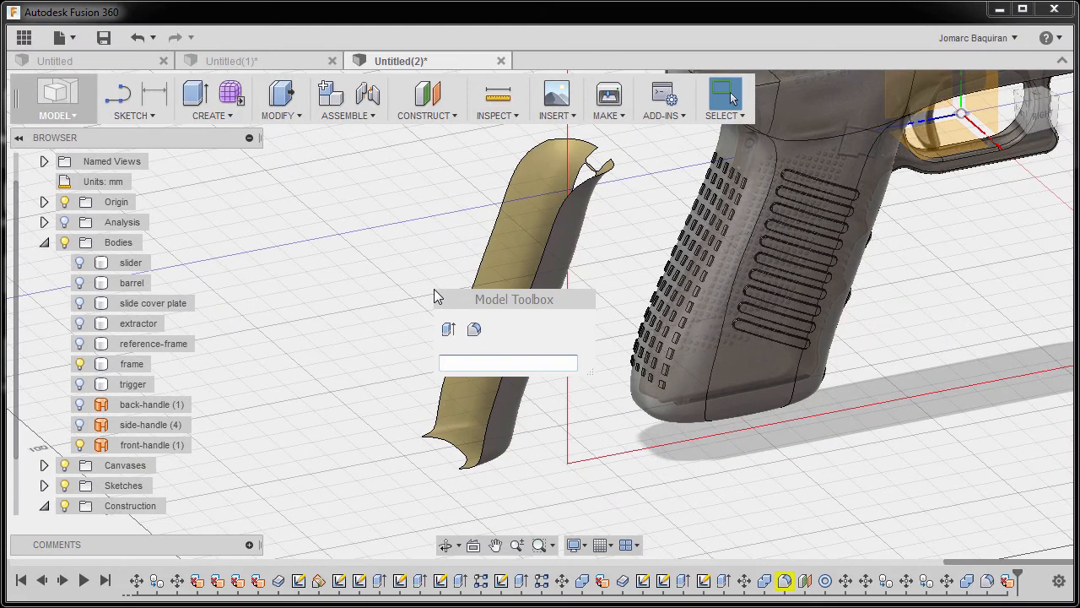
pyautogui.write('th')
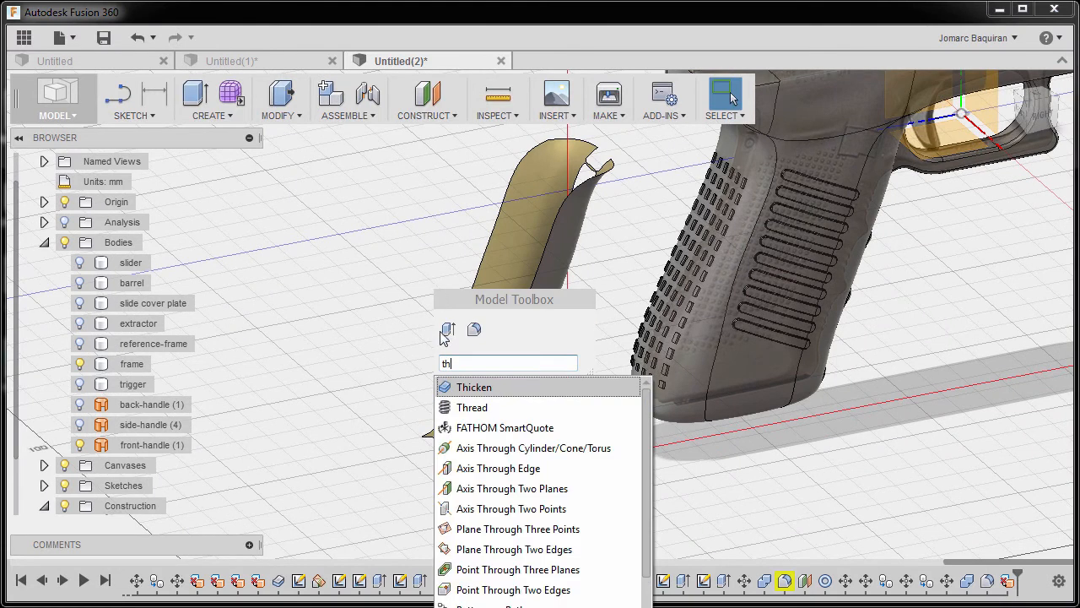
pyautogui.click(469, 386)
pyautogui.moveTo(469, 383); pyautogui.dragTo(425, 431, button='middle')
pyautogui.click(468, 315)
pyautogui.click(467, 317)
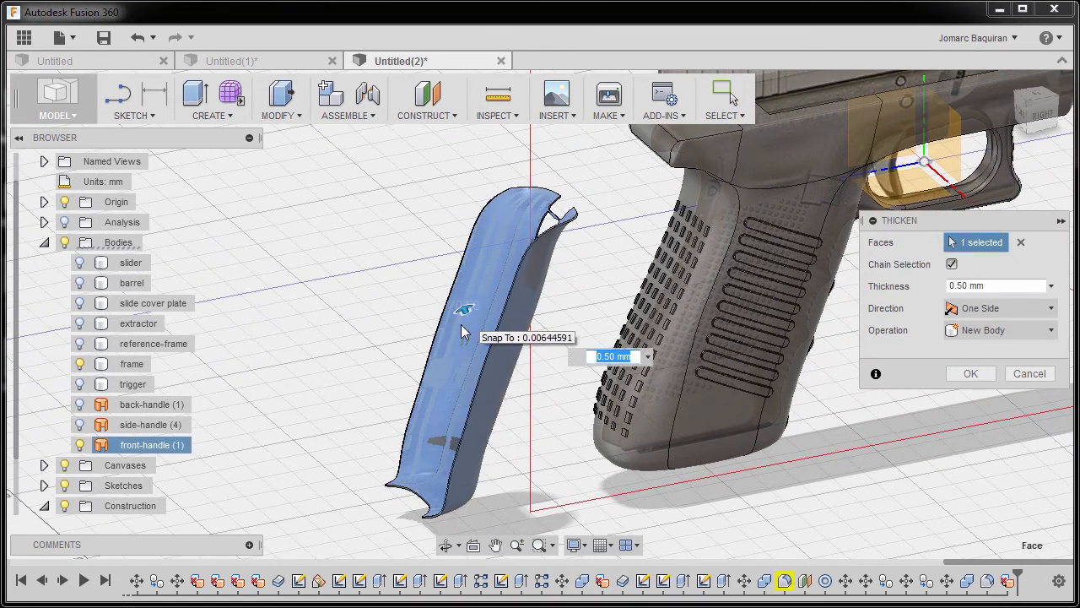
pyautogui.keyDown('shift'); pyautogui.moveTo(582, 354); pyautogui.dragTo(548, 356, button='middle'); pyautogui.keyUp('shift')
pyautogui.scroll(3, 424, 308)
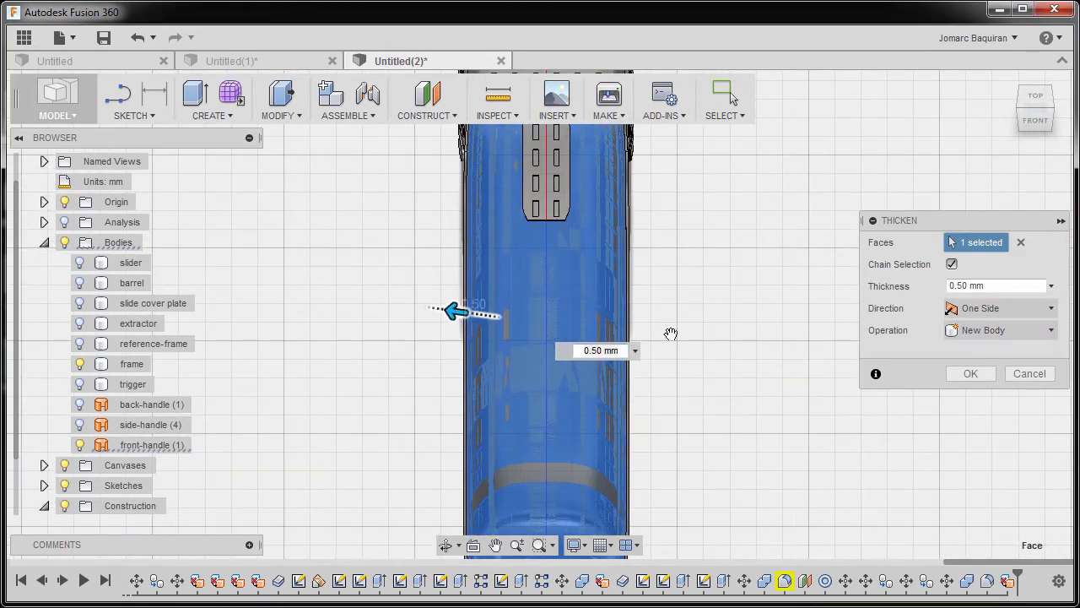
pyautogui.click(1003, 285)
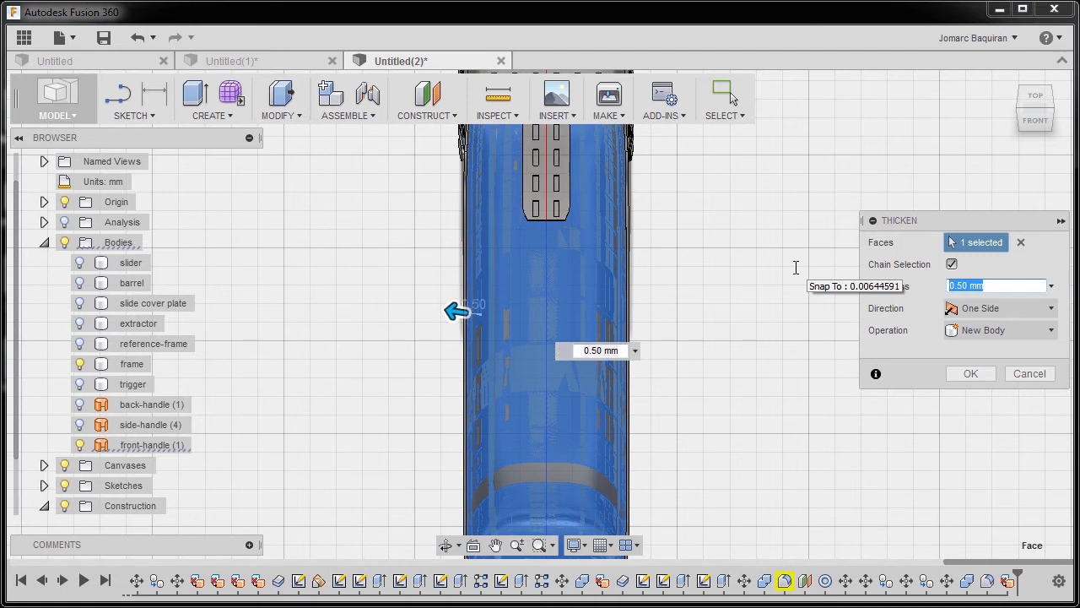
pyautogui.write('-.5')
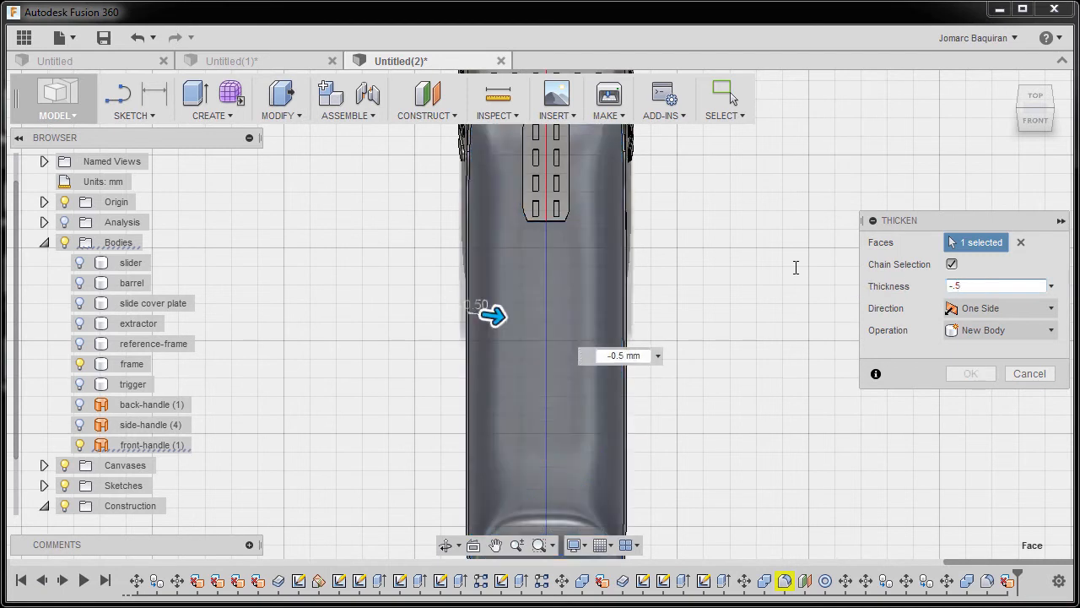
pyautogui.keyDown('shift'); pyautogui.moveTo(477, 323); pyautogui.dragTo(450, 267, button='middle'); pyautogui.keyUp('shift')
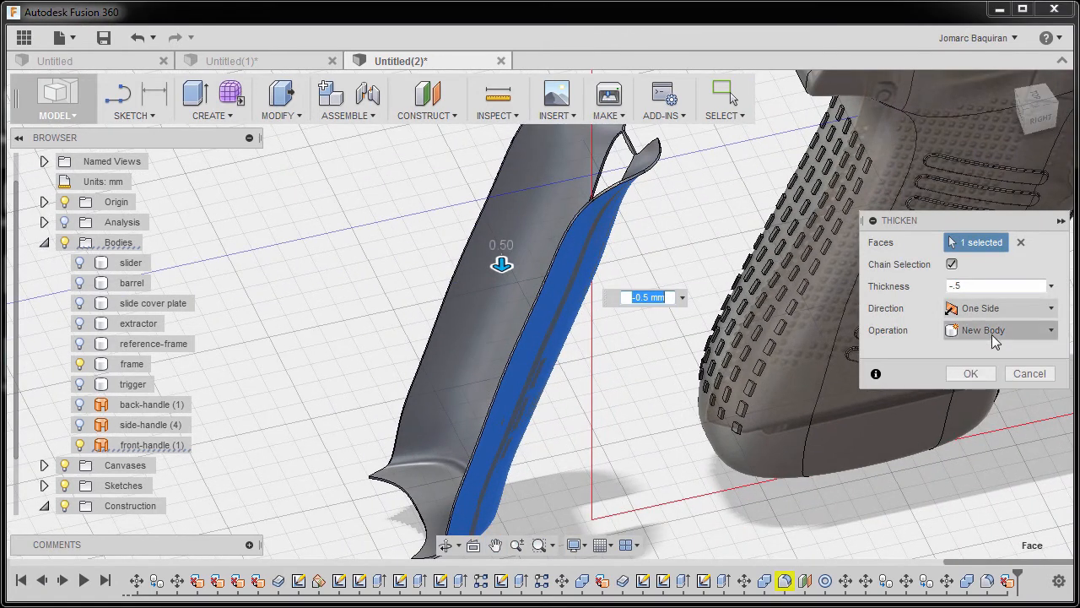
pyautogui.click(970, 373)
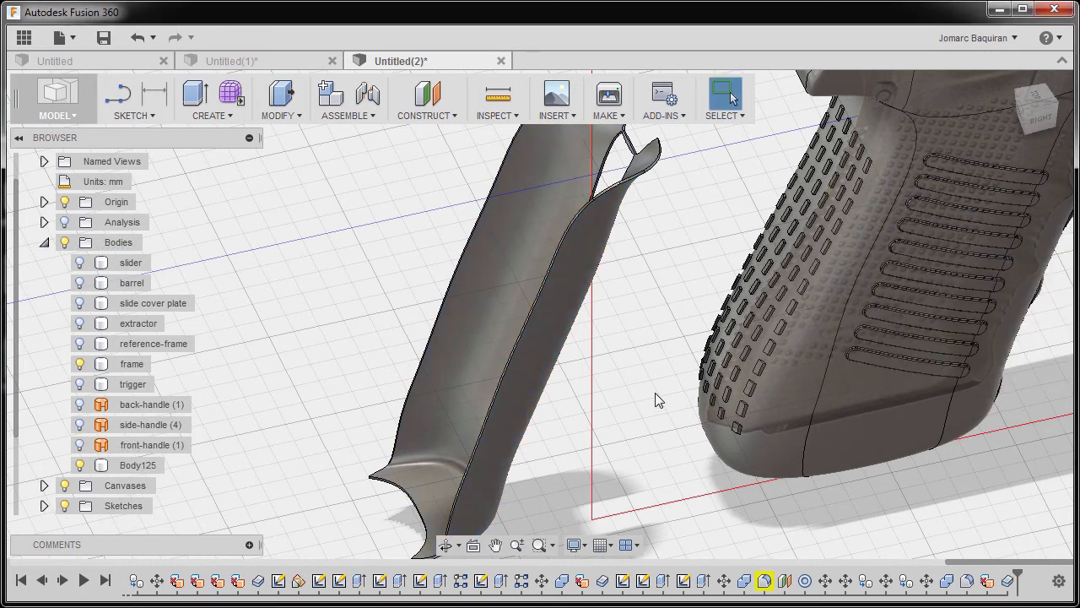
# Start a line sketch on the origin plane parallel to the side of the frame and hide the canvases.
pyautogui.click(879, 290)
pyautogui.click(1043, 120)
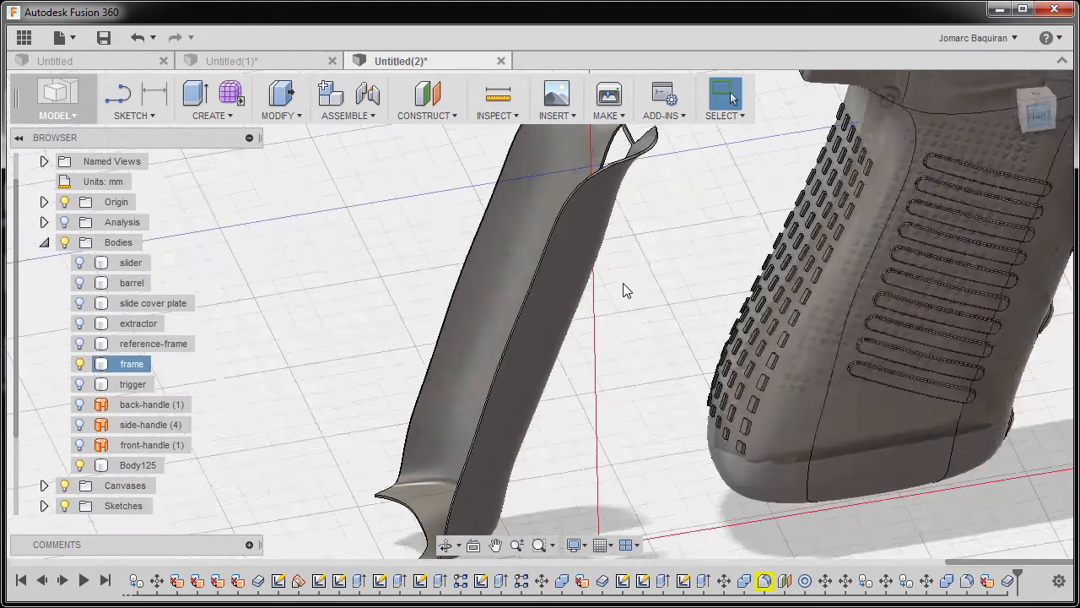
pyautogui.scroll(1, 597, 287)
pyautogui.moveTo(596, 287); pyautogui.dragTo(572, 274, button='middle')
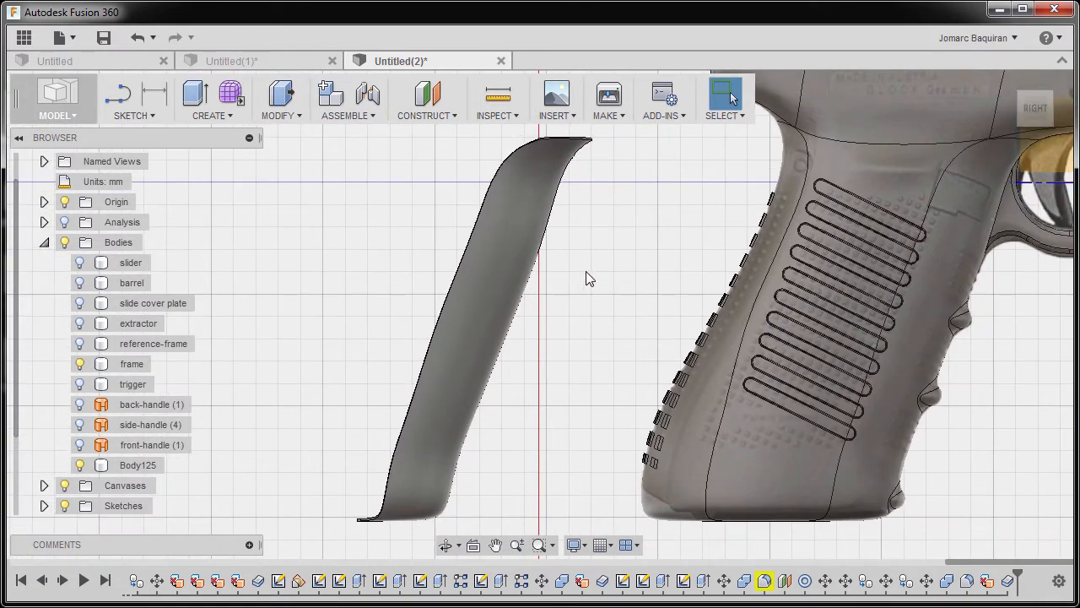
pyautogui.press('l')
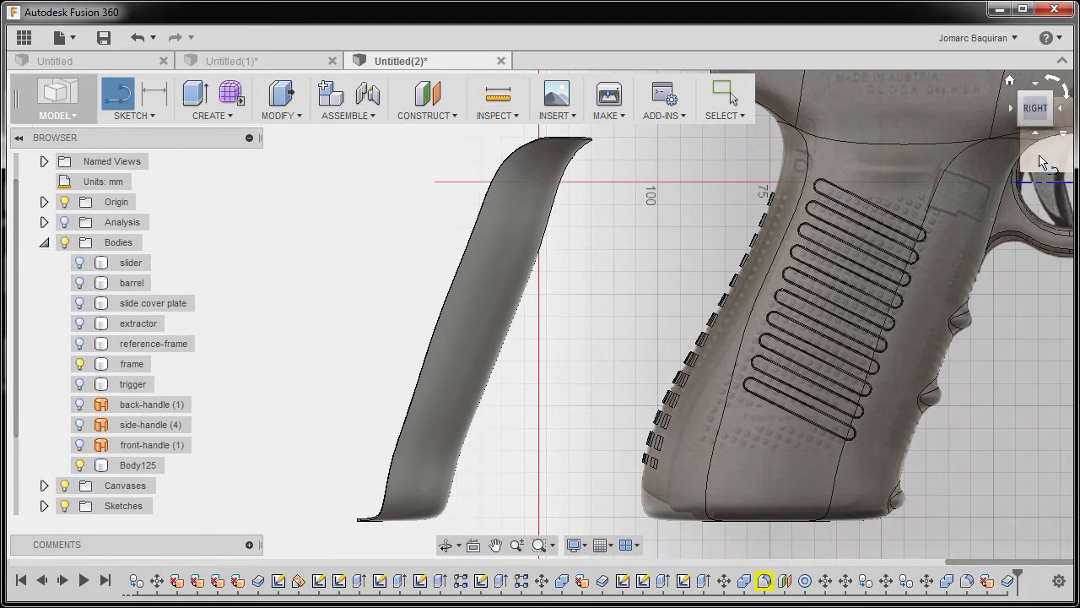
pyautogui.click(1041, 162)
pyautogui.moveTo(532, 397); pyautogui.dragTo(632, 391, button='middle')
pyautogui.moveTo(601, 313)
pyautogui.mouseDown(button='middle')
pyautogui.moveTo(610, 362)
pyautogui.moveTo(576, 339)
pyautogui.mouseUp(button='middle')
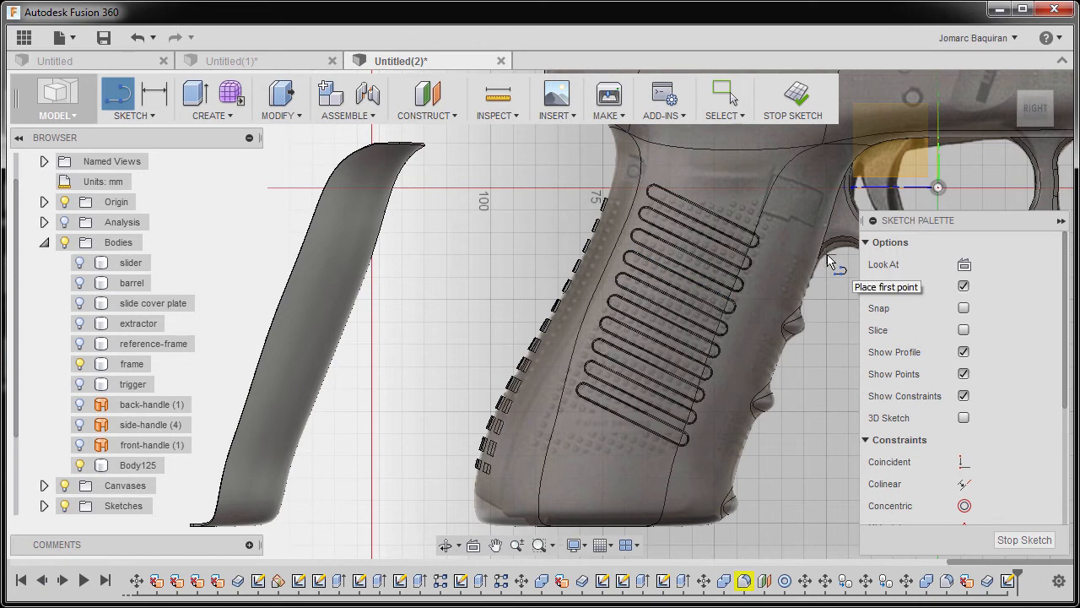
pyautogui.scroll(5, 829, 263)
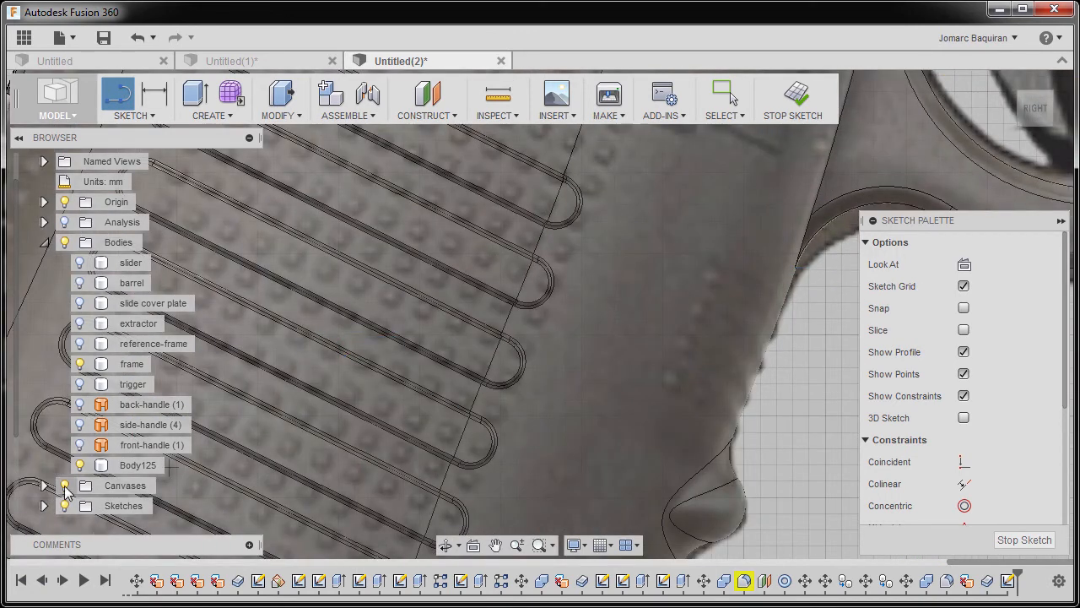
pyautogui.click(65, 486)
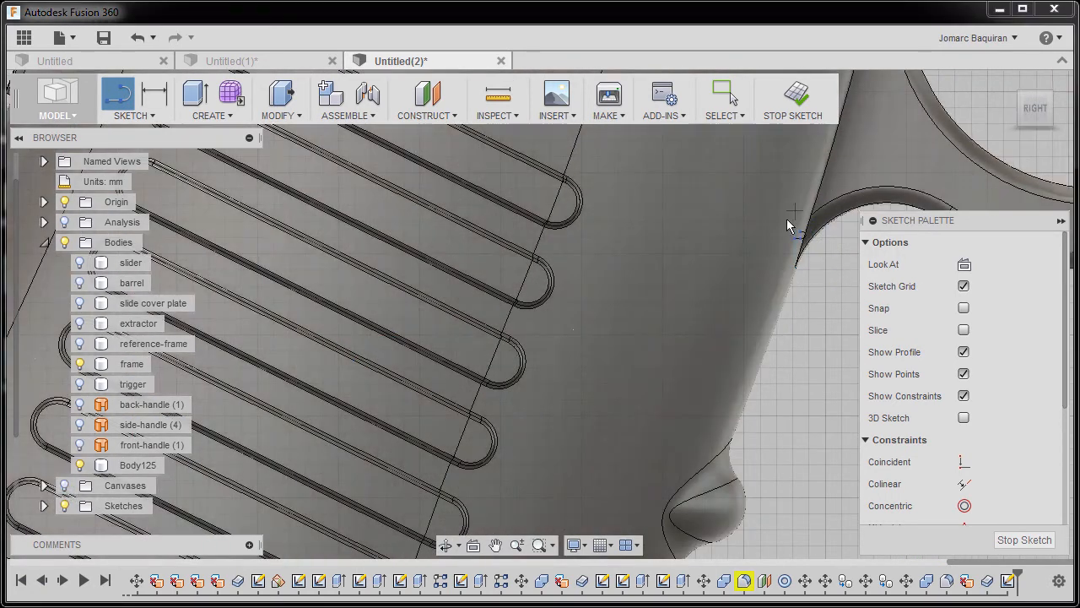
# Draw a line from the grip's front edge below the trigger guard past the thickened strip and constrain it horizontal.
pyautogui.click(817, 291)
pyautogui.scroll(-8, 724, 309)
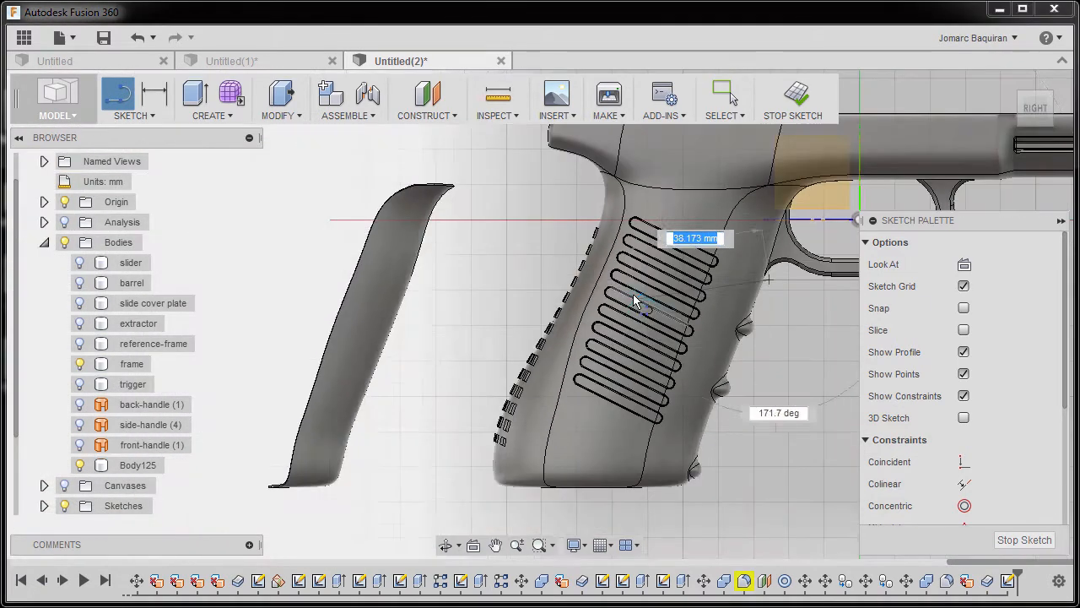
pyautogui.click(293, 272)
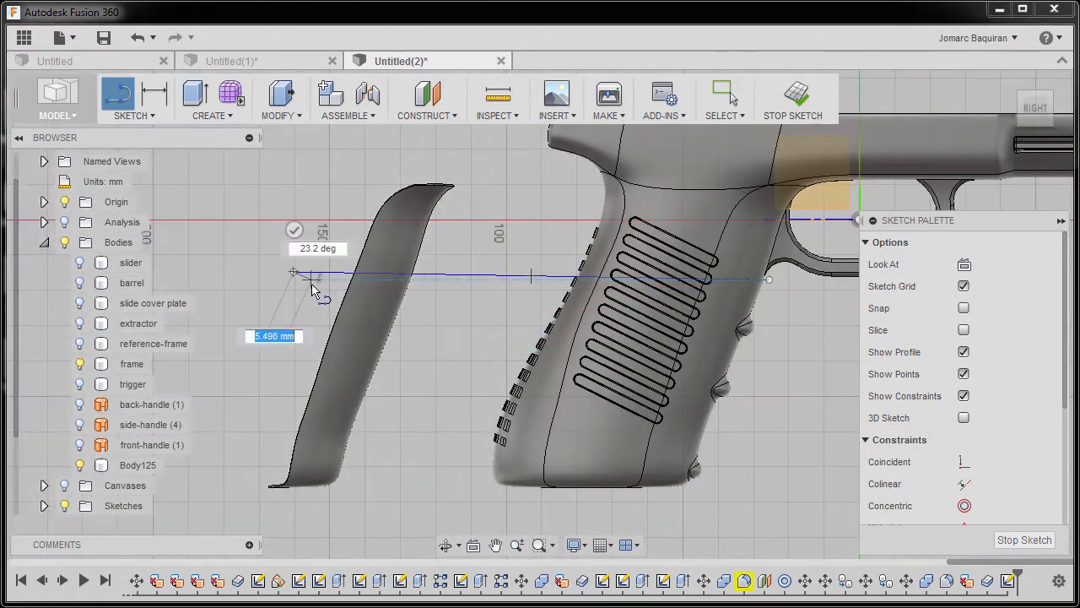
pyautogui.press('Escape')
pyautogui.click(465, 272)
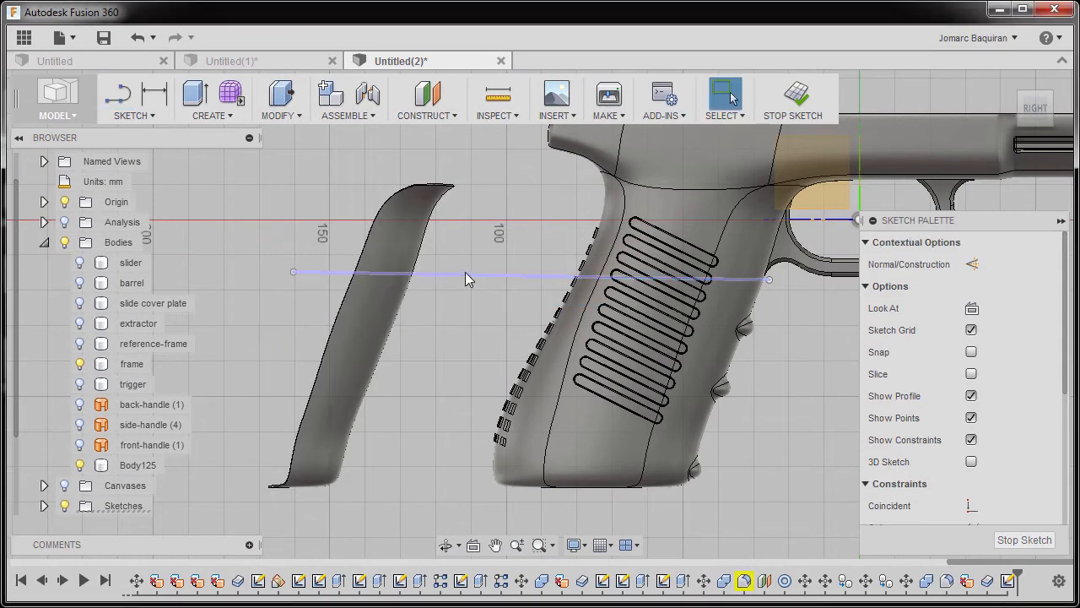
pyautogui.rightClick(465, 271)
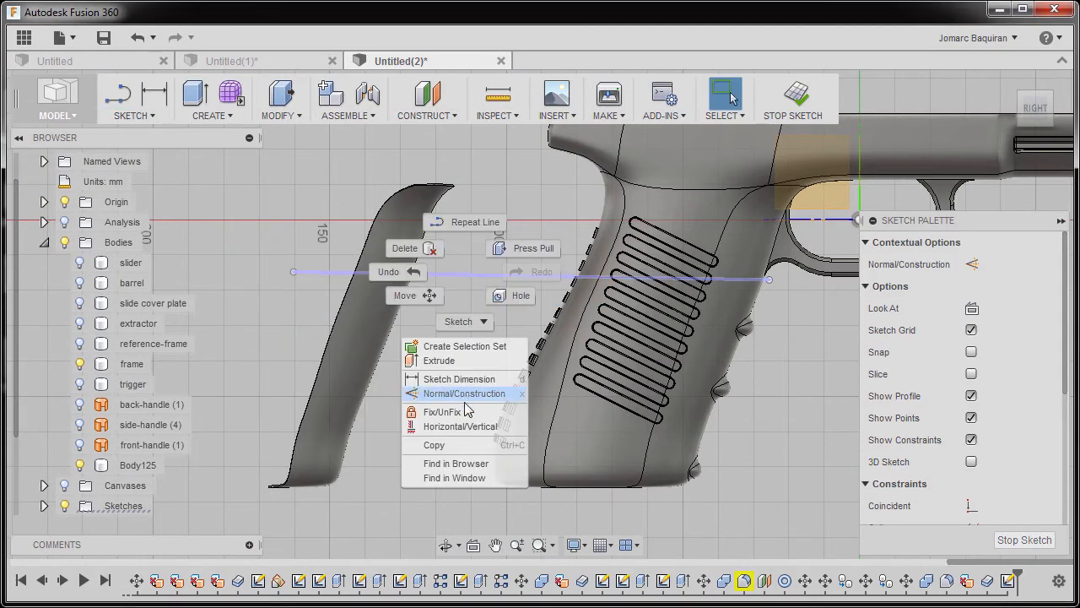
pyautogui.click(462, 426)
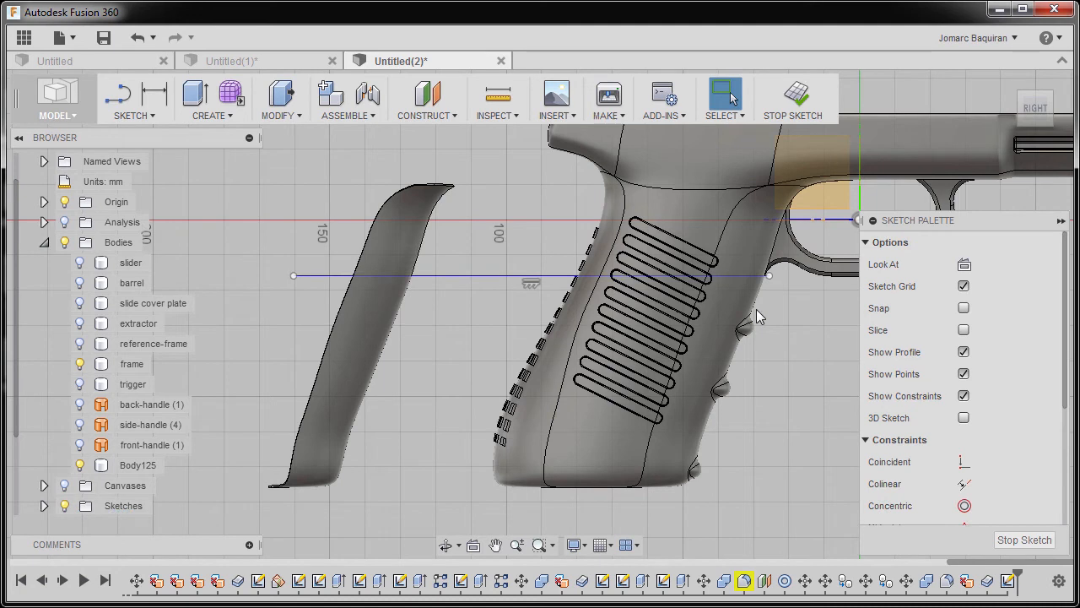
# Draw a second horizontal line from just above the uppermost finger bump across the grip and past the thickened strip.
pyautogui.press('l')
pyautogui.scroll(6, 756, 311)
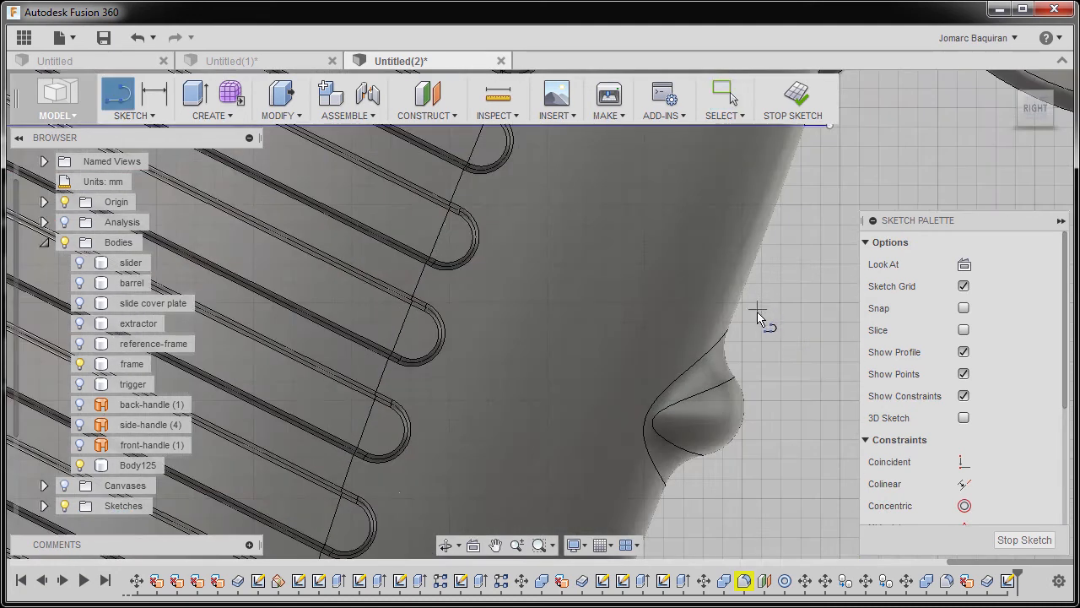
pyautogui.click(757, 318)
pyautogui.scroll(-6, 651, 322)
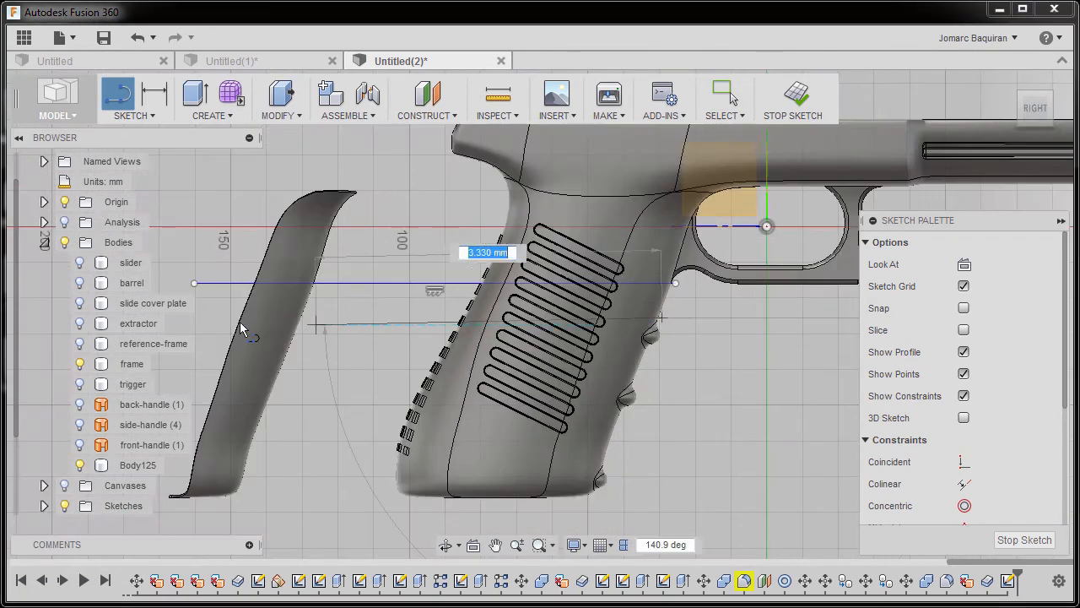
pyautogui.click(212, 318)
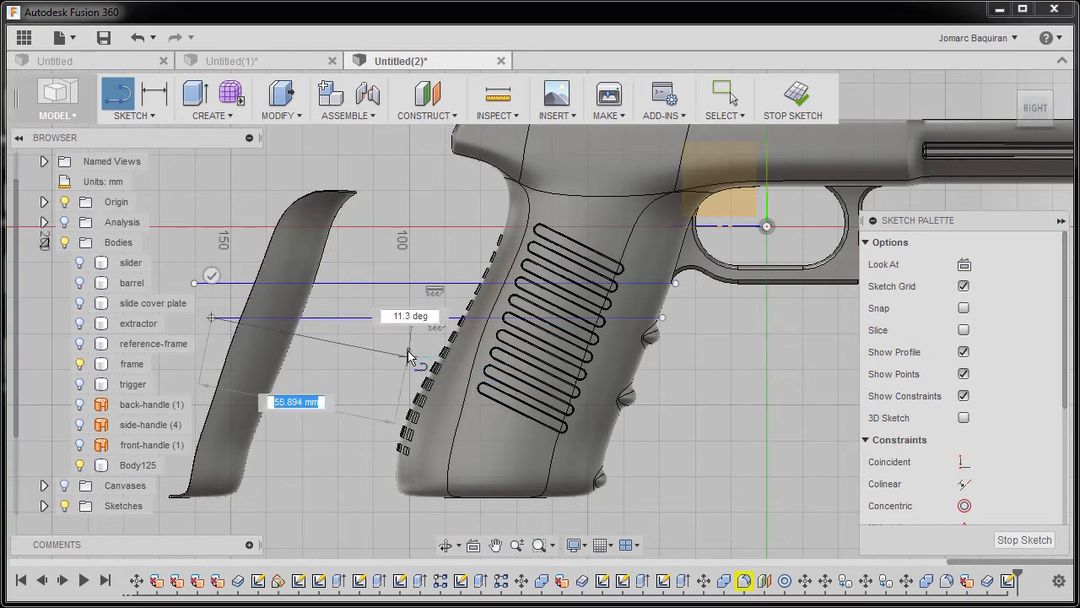
pyautogui.click(210, 275)
# Draw a third horizontal line from just below the uppermost finger bump across the grip and past the thickened strip.
pyautogui.moveTo(390, 343); pyautogui.dragTo(564, 292, button='middle')
pyautogui.scroll(2, 564, 290)
pyautogui.moveTo(855, 344); pyautogui.dragTo(728, 353, button='middle')
pyautogui.scroll(5, 732, 351)
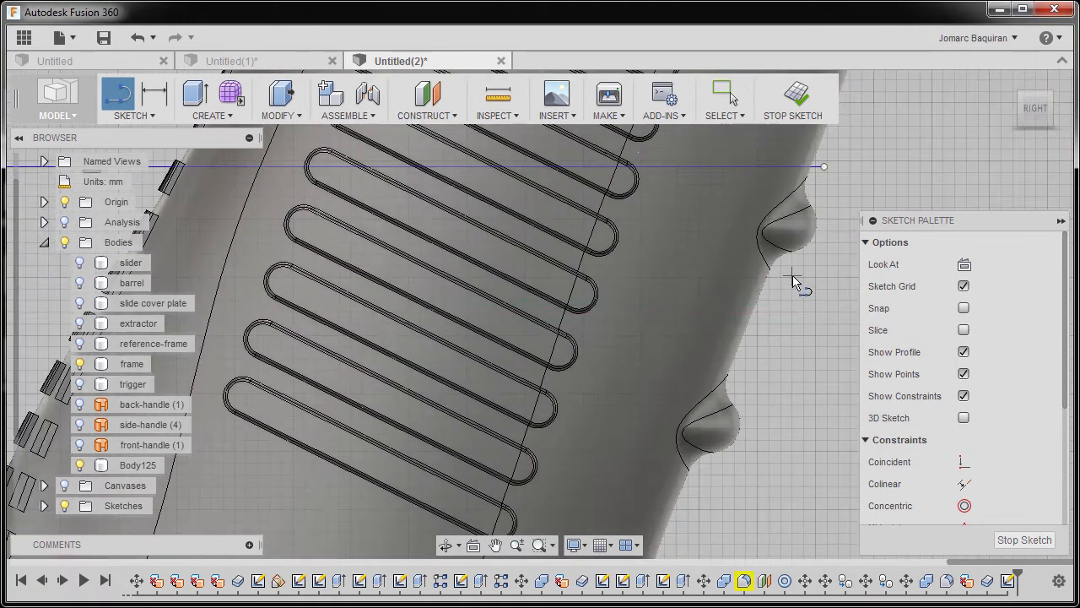
pyautogui.click(787, 287)
pyautogui.scroll(-6, 643, 341)
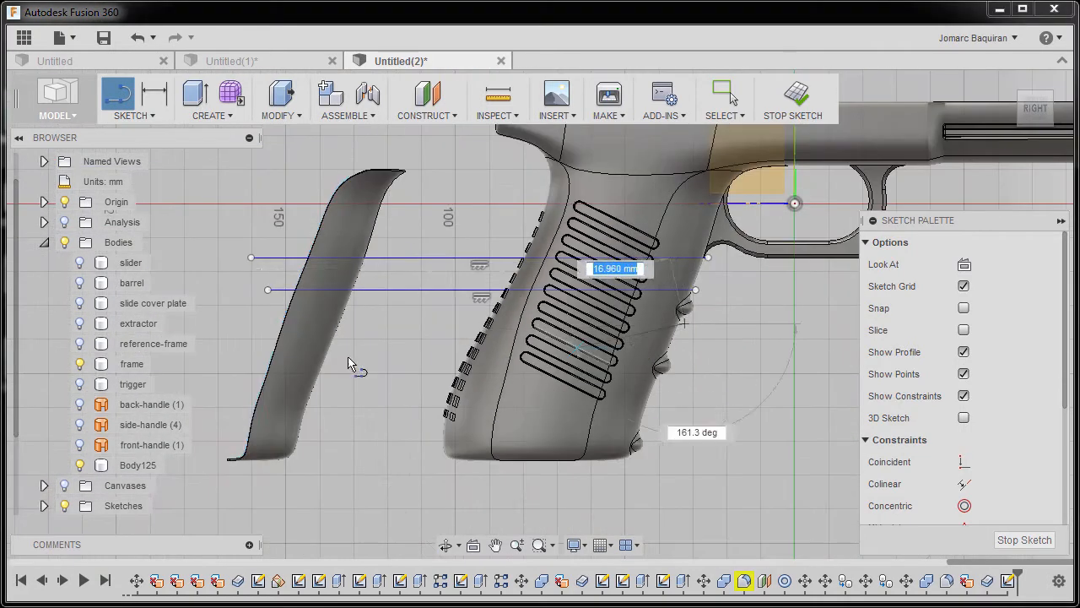
pyautogui.click(241, 323)
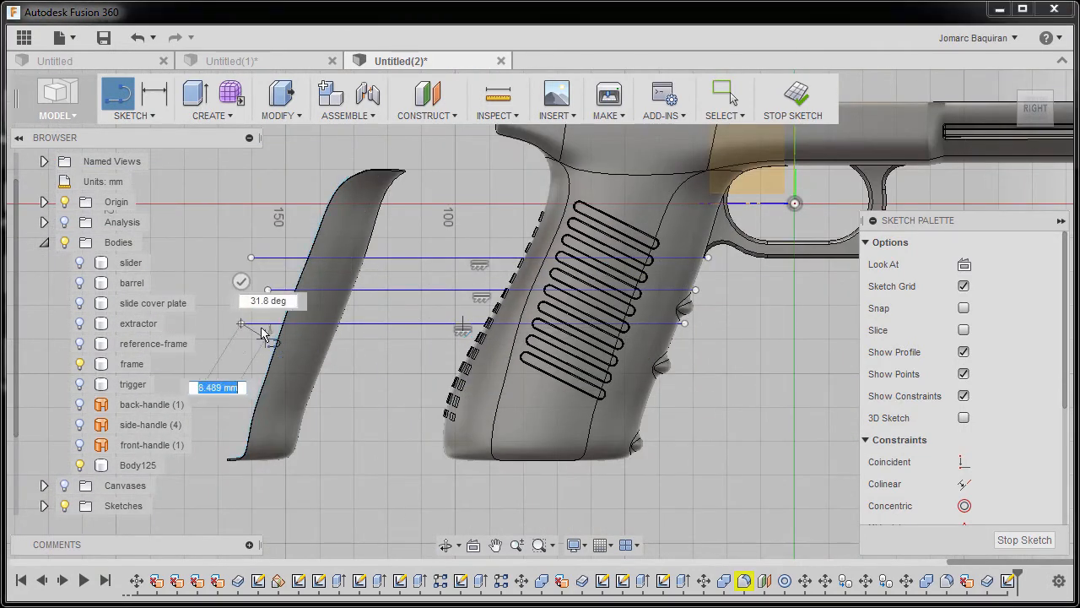
pyautogui.press('Escape')
# Draw a fourth horizontal line from just above the middle finger bump across the grip and past the thickened strip.
pyautogui.scroll(5, 667, 346)
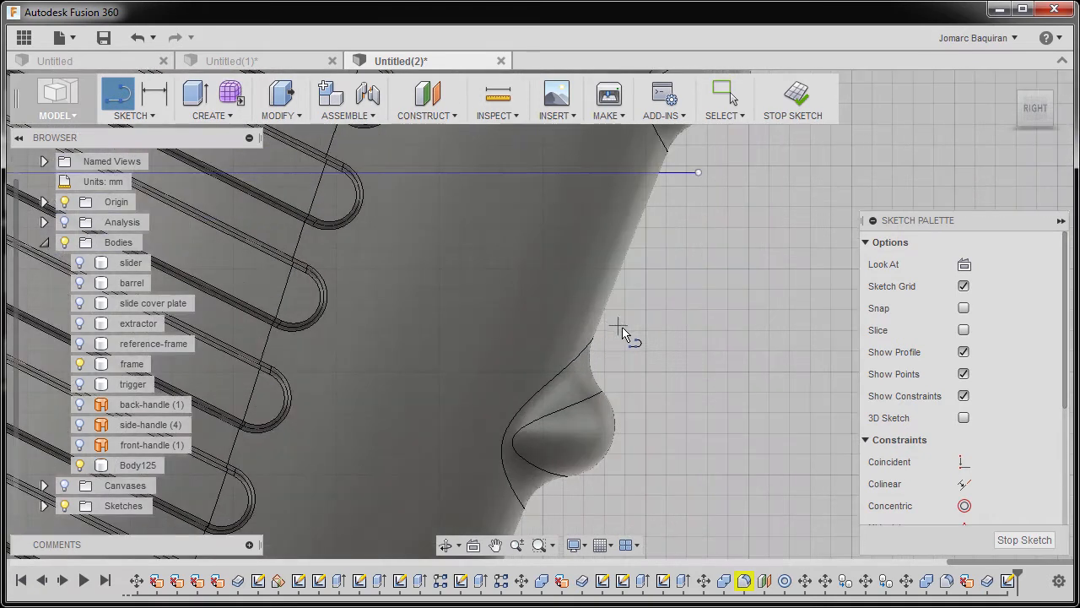
pyautogui.click(588, 339)
pyautogui.scroll(-5, 588, 339)
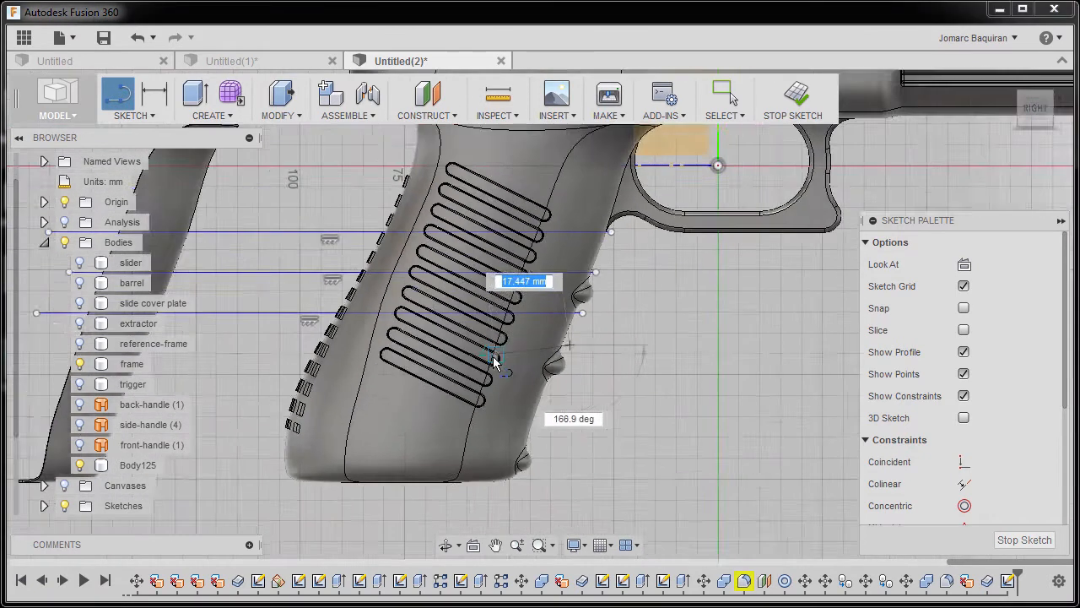
pyautogui.click(272, 384)
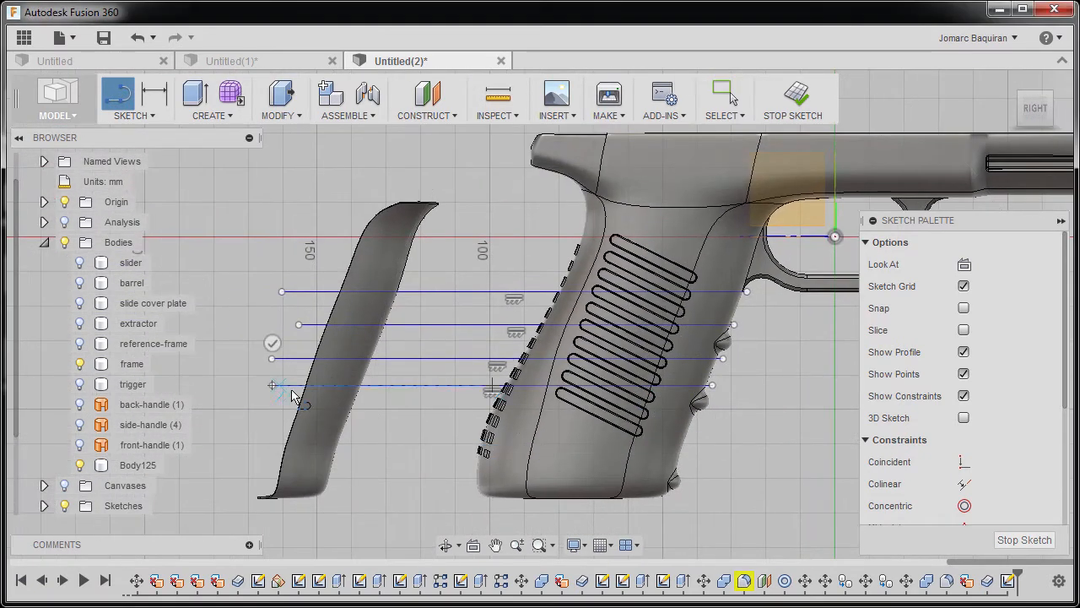
# Draw a fifth horizontal line about 129 mm long from just below the middle finger bump across the grip and past the strip.
pyautogui.scroll(4, 736, 466)
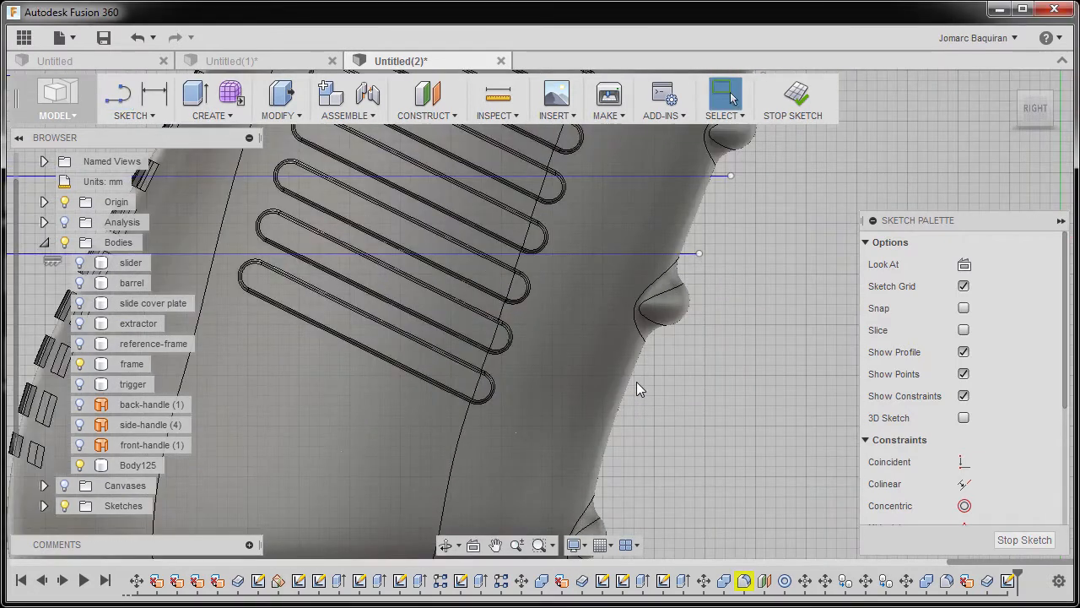
pyautogui.click(672, 355)
pyautogui.scroll(-5, 599, 371)
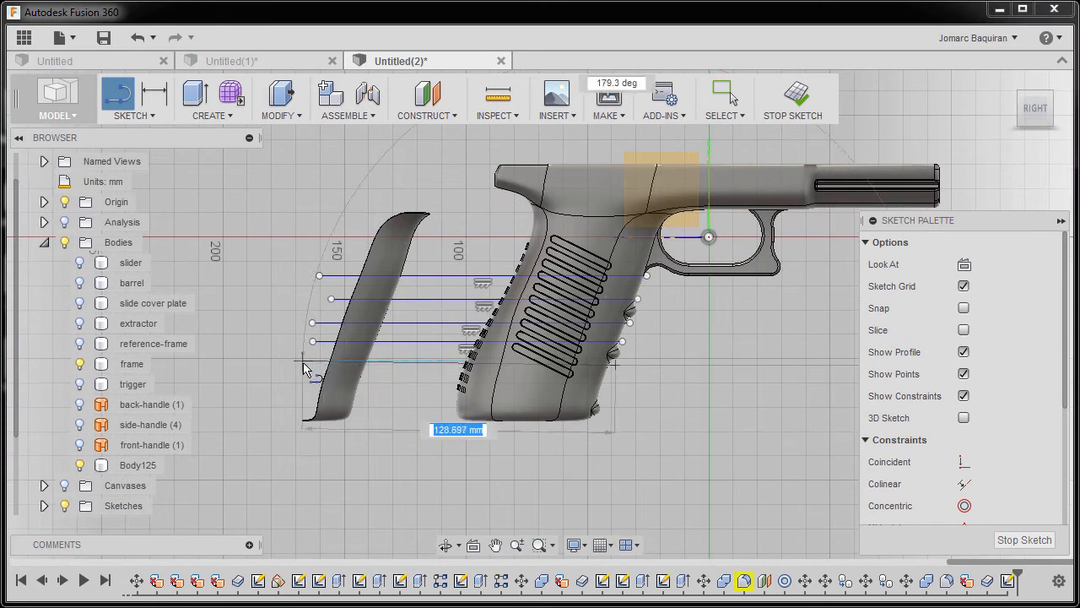
pyautogui.click(303, 365)
pyautogui.scroll(4, 317, 383)
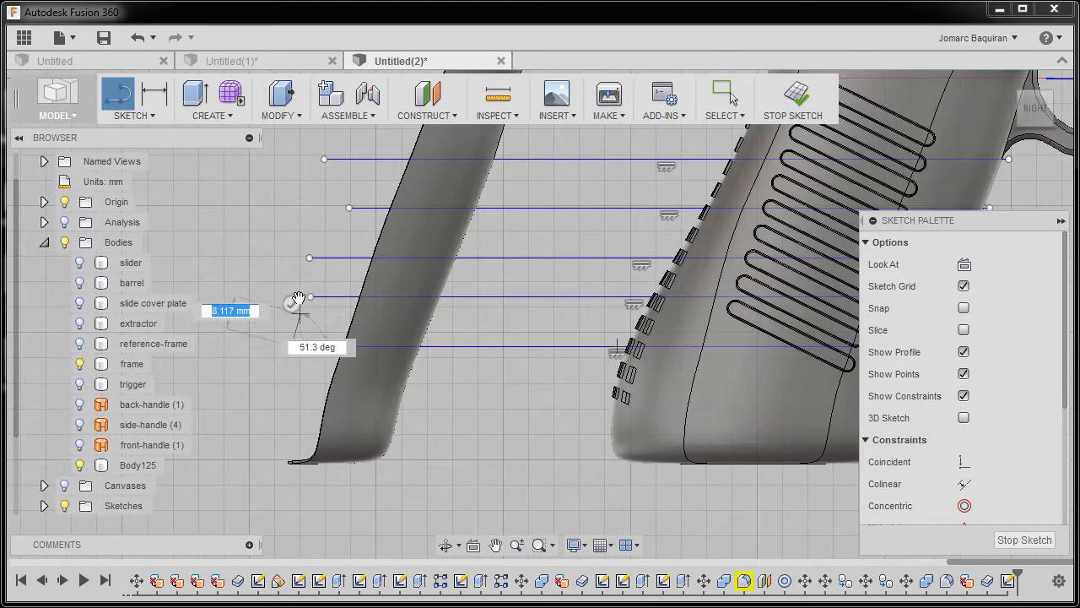
pyautogui.click(293, 307)
# Draw a sixth horizontal line about 124 mm long from just above the lowest finger bump across the grip and past the strip.
pyautogui.scroll(-1, 306, 335)
pyautogui.scroll(6, 719, 391)
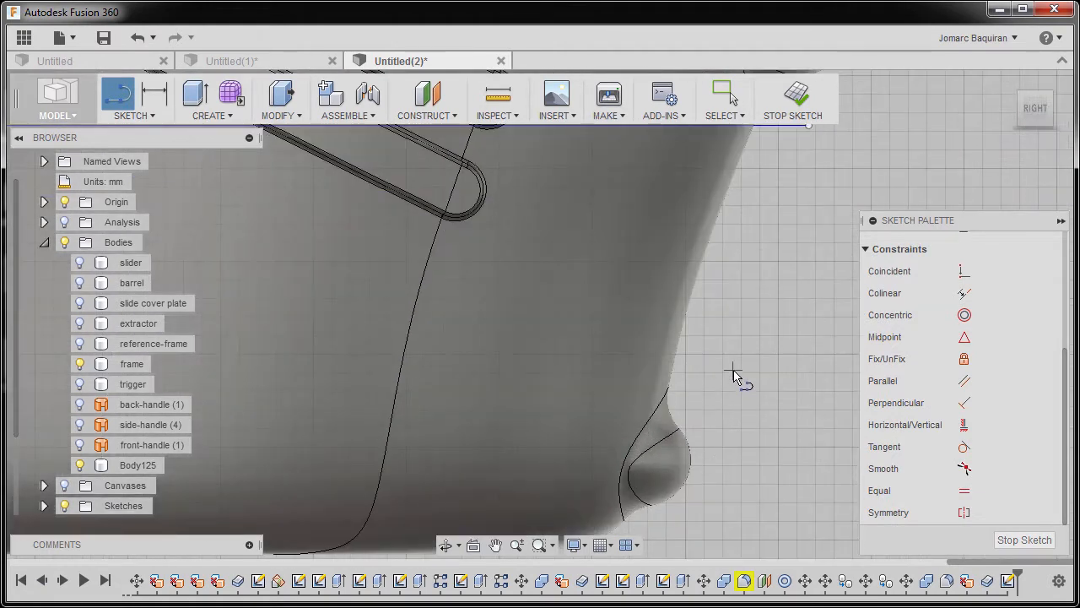
pyautogui.click(734, 377)
pyautogui.scroll(-6, 622, 374)
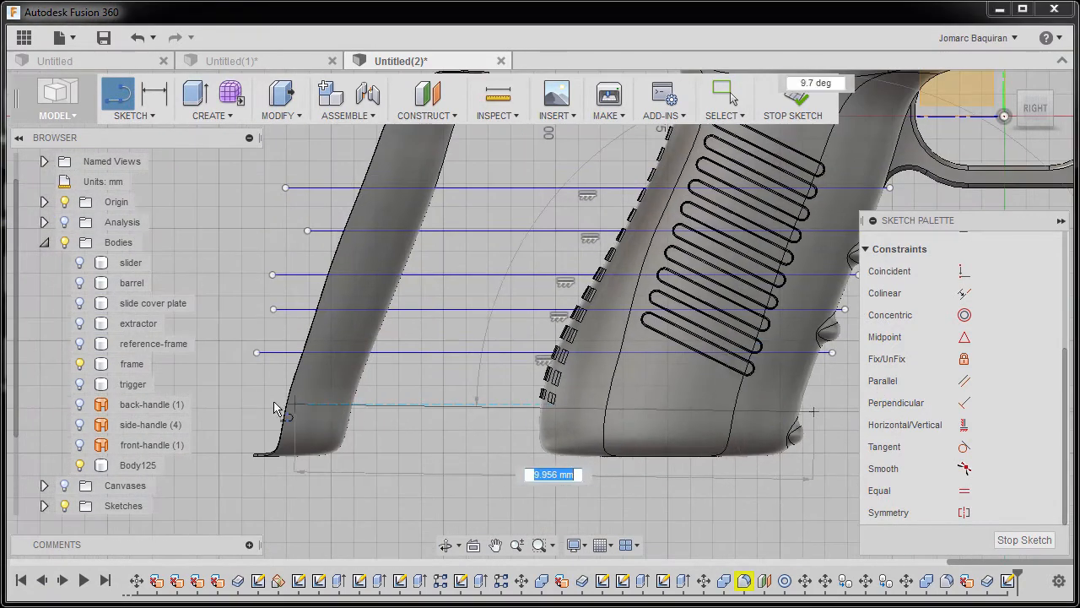
pyautogui.click(254, 414)
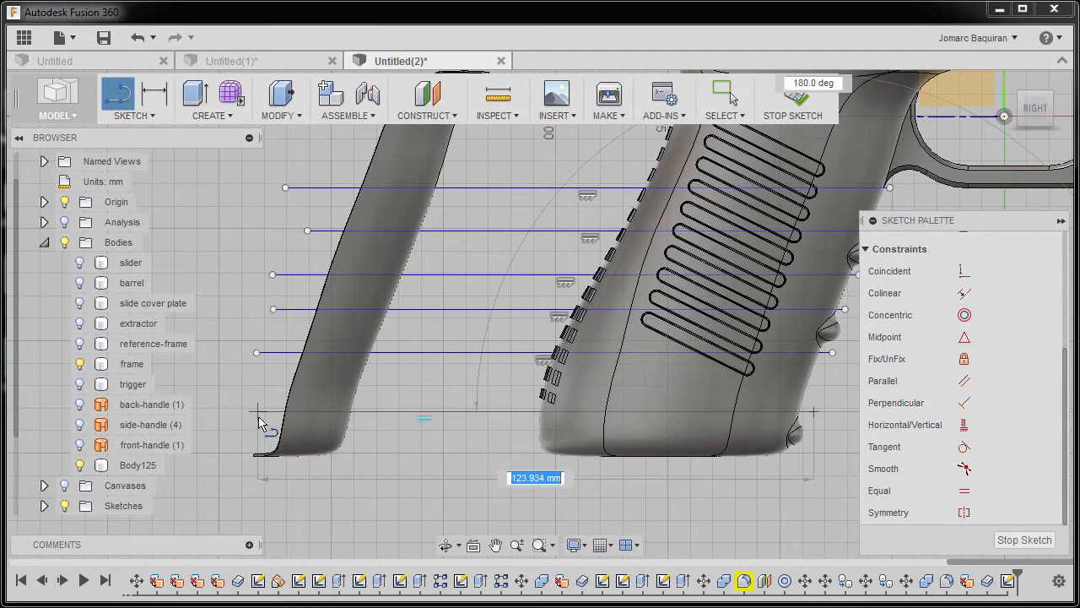
pyautogui.scroll(-3, 258, 414)
pyautogui.scroll(2, 261, 414)
pyautogui.scroll(1, 262, 415)
pyautogui.press('Escape')
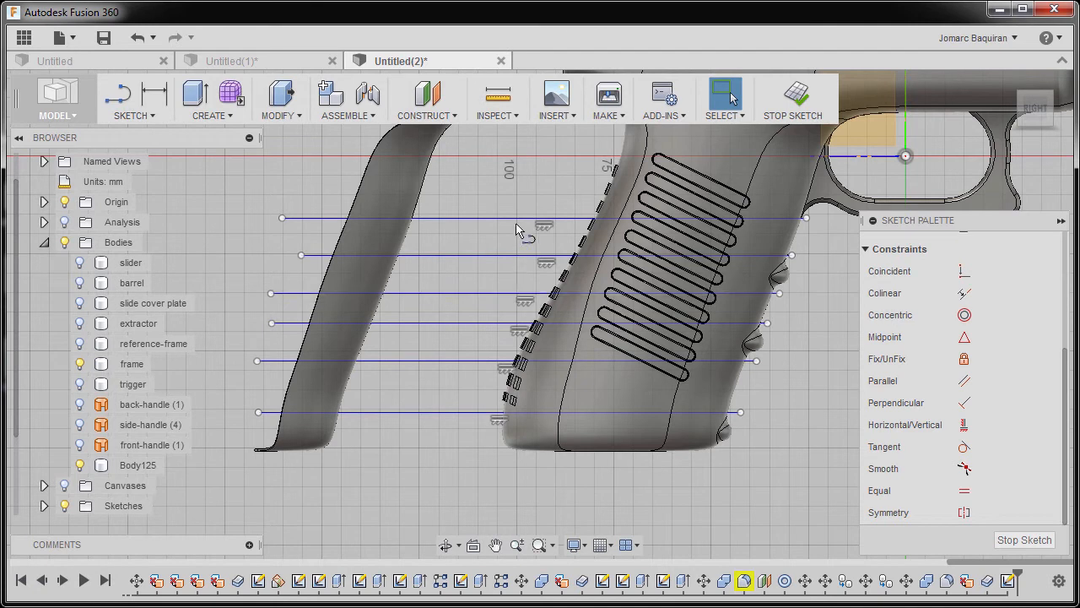
# Draw a slanted line between the strip and the grip, following the strip's front edge and crossing all six horizontal lines.
pyautogui.press('l')
pyautogui.click(446, 191)
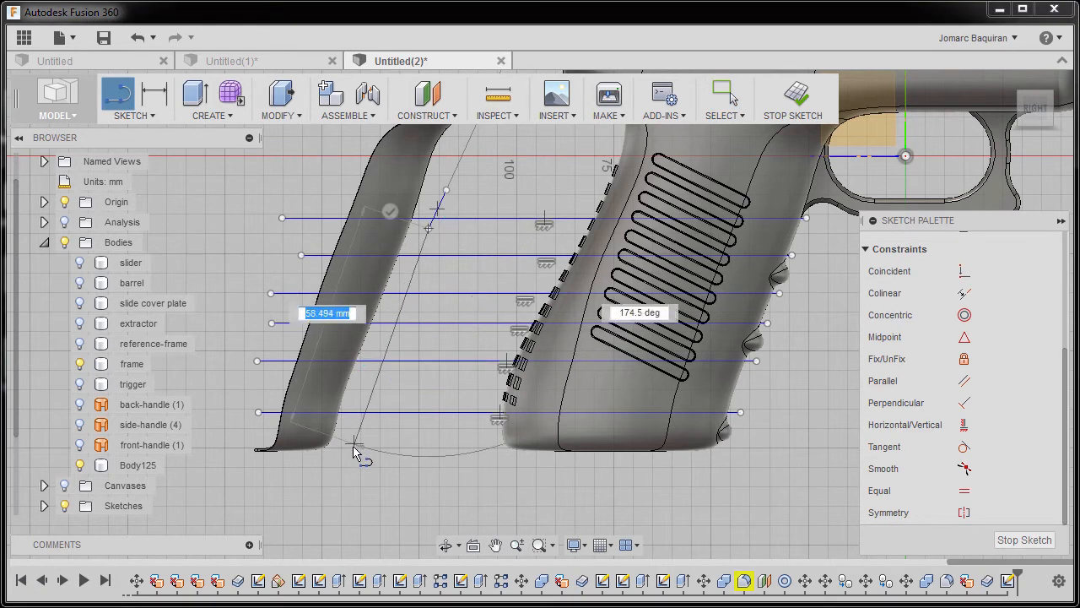
pyautogui.click(353, 438)
pyautogui.scroll(2, 436, 213)
pyautogui.scroll(-1, 443, 262)
pyautogui.press('Escape')
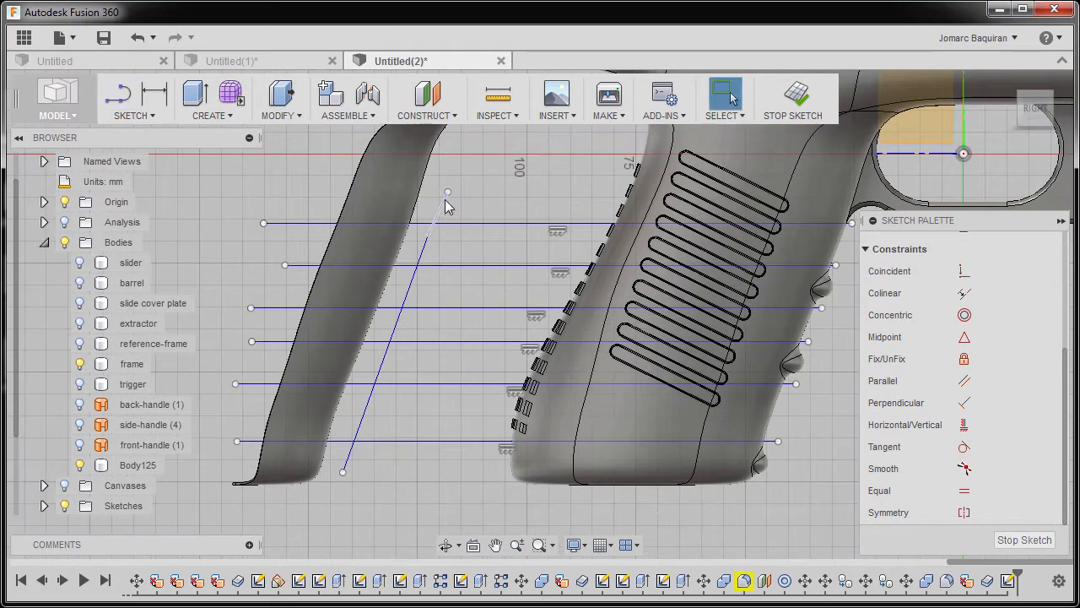
# Move the upper endpoint of the slanted line slightly up and away from the strip.
pyautogui.click(446, 199)
pyautogui.scroll(2, 446, 208)
pyautogui.moveTo(437, 216); pyautogui.dragTo(428, 254)
pyautogui.hotkey('ctrl', 'z')
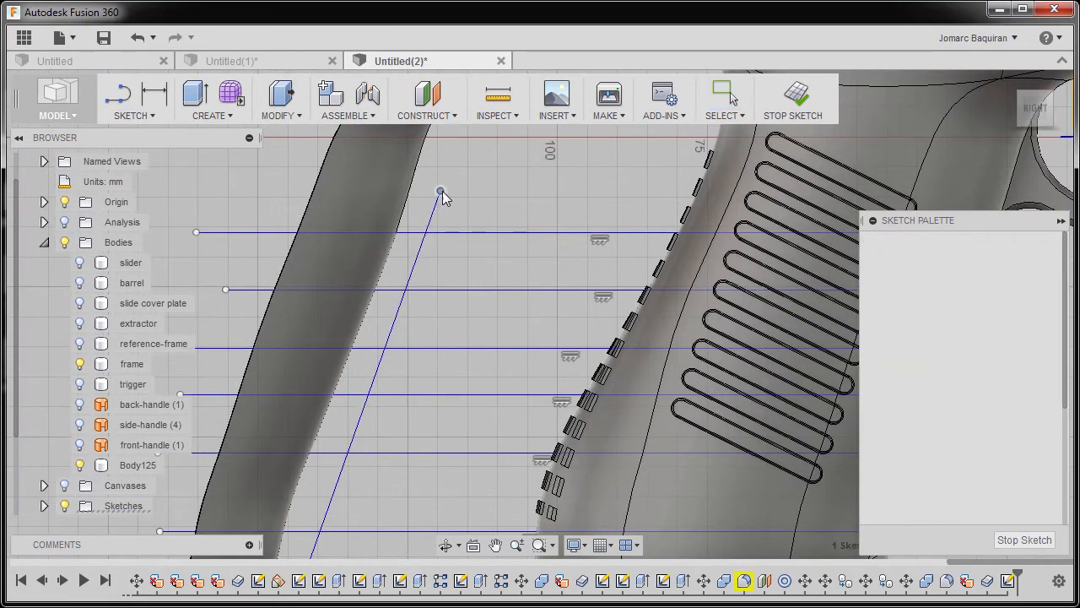
pyautogui.moveTo(449, 191); pyautogui.dragTo(453, 185)
pyautogui.scroll(-3, 454, 188)
pyautogui.scroll(2, 253, 289)
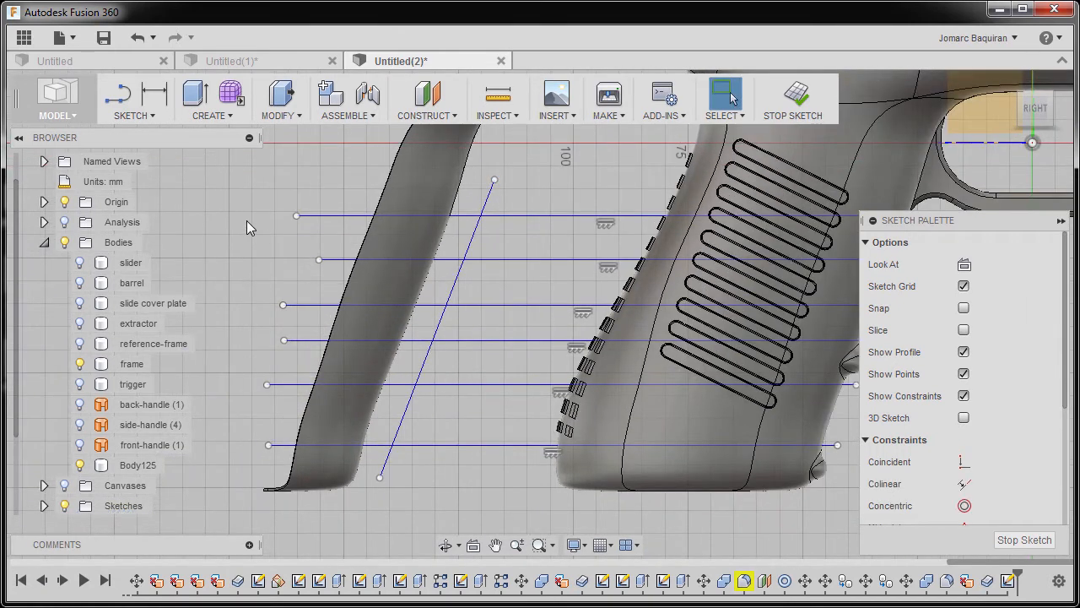
# Draw a second slanted line along the strip's rear side from above the top horizontal line to below the strip's lower end.
pyautogui.press('l')
pyautogui.click(367, 157)
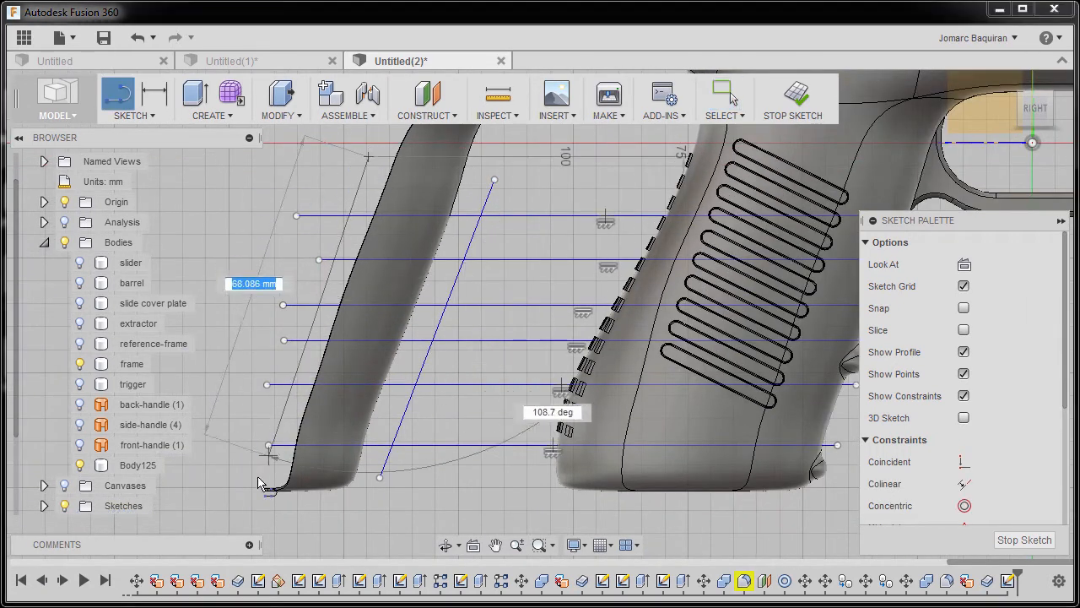
pyautogui.click(247, 516)
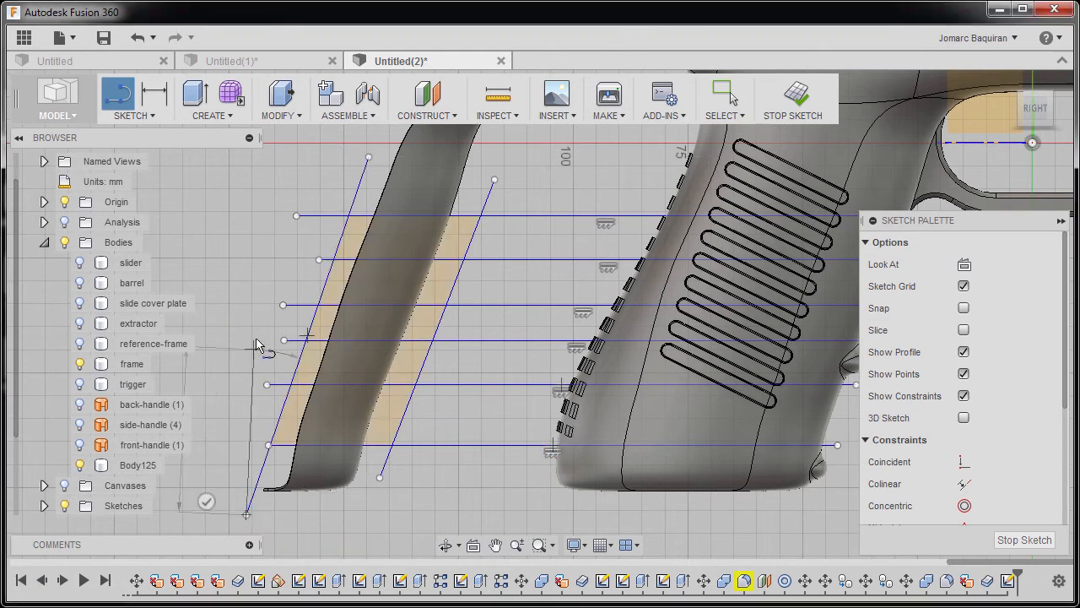
pyautogui.press('Escape')
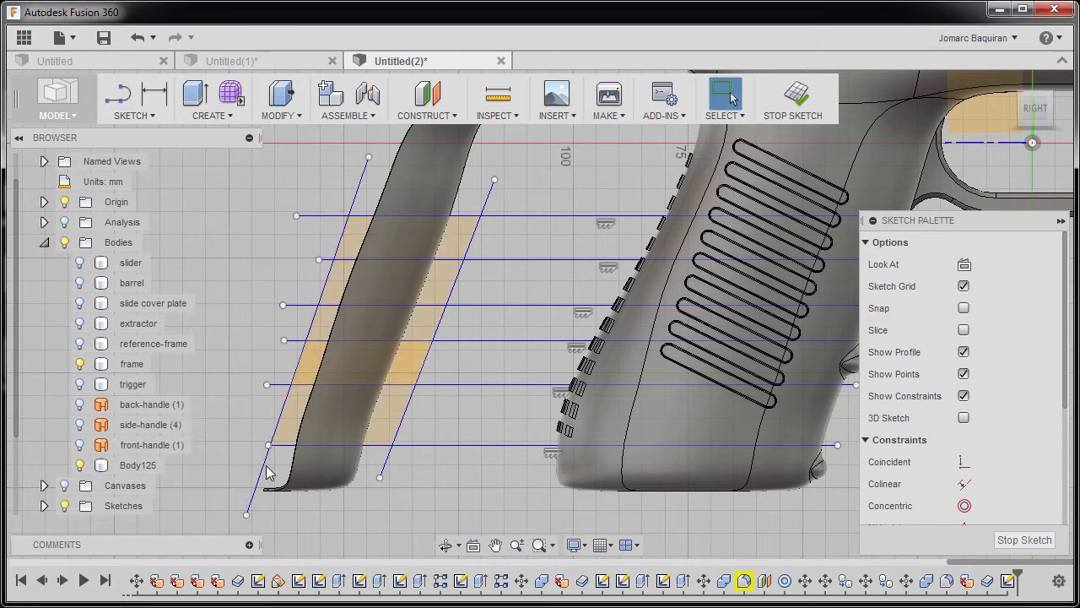
# Extend the rear end of the lowest horizontal line farther beyond the rear slanted line.
pyautogui.moveTo(265, 445); pyautogui.dragTo(252, 445)
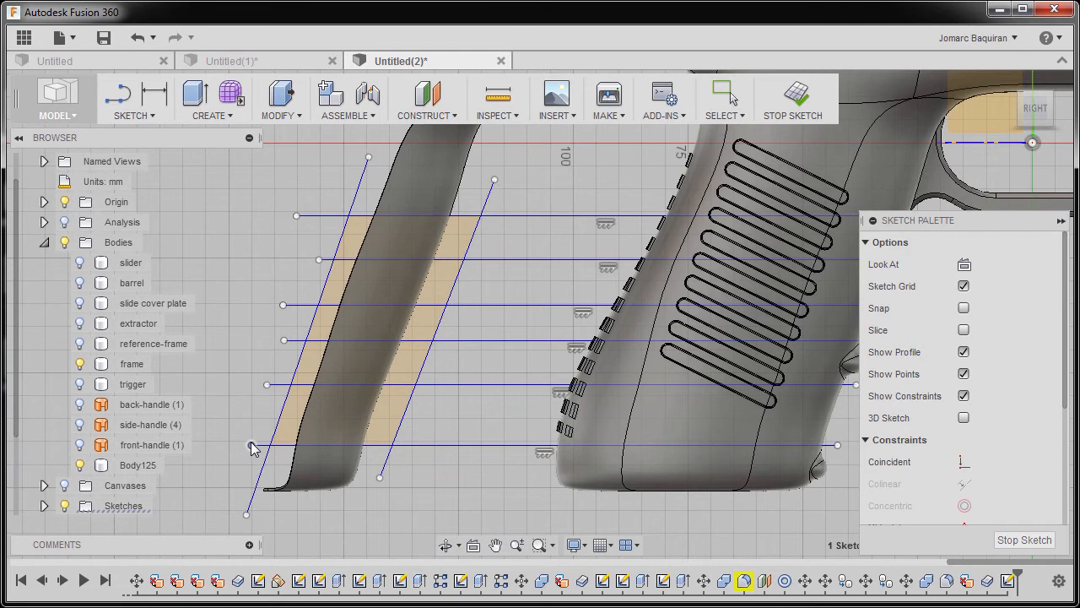
pyautogui.moveTo(283, 340); pyautogui.dragTo(279, 332)
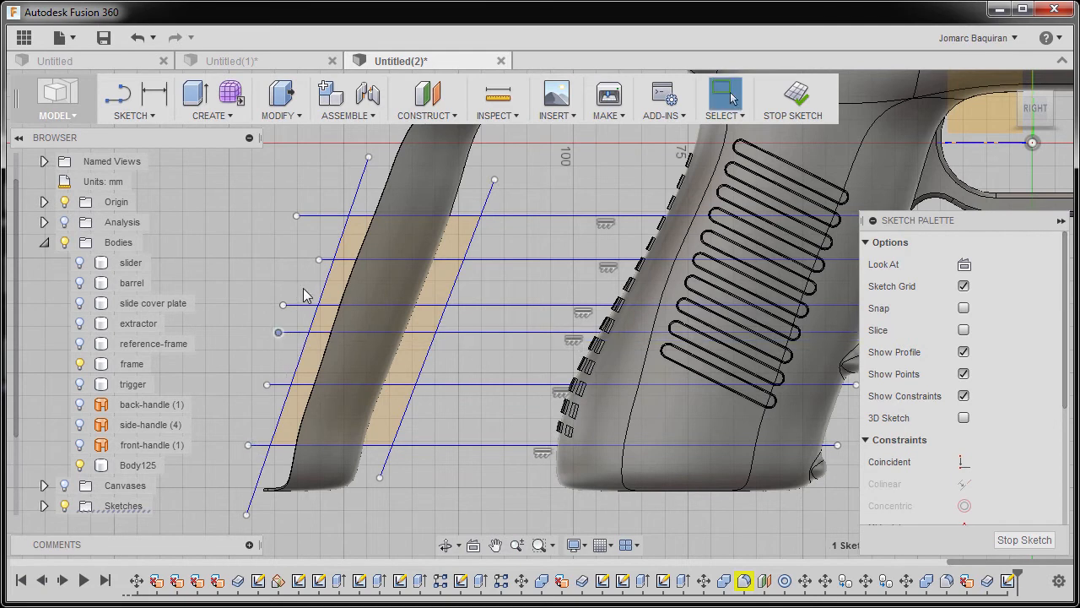
pyautogui.hotkey('ctrl', 'z')
pyautogui.scroll(-2, 368, 351)
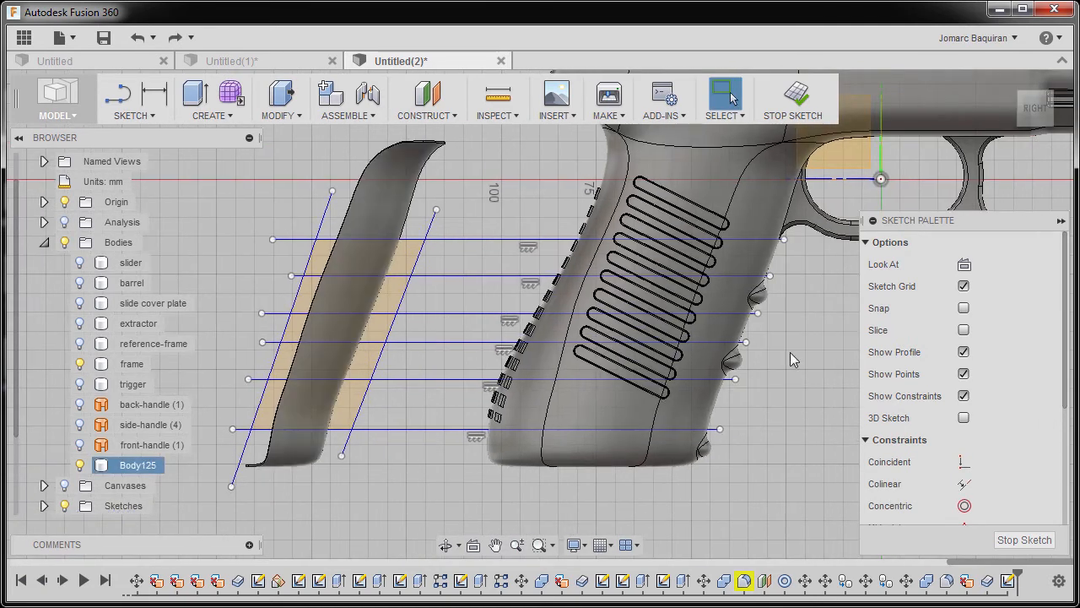
pyautogui.click(697, 355)
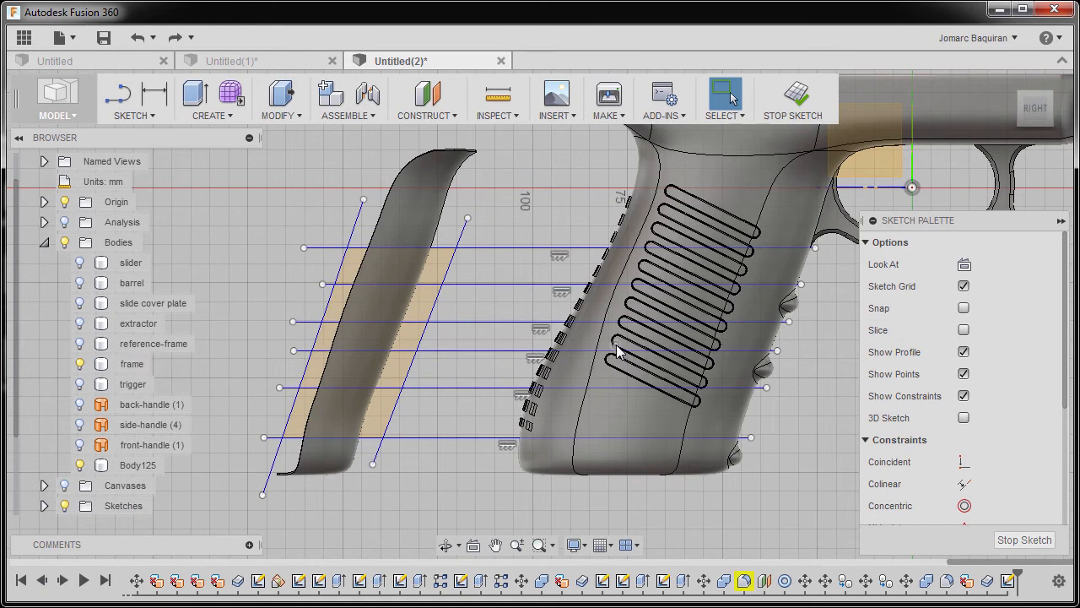
# Draw a center rectangle about 66 by 100 mm that encloses the whole strip.
pyautogui.press('r')
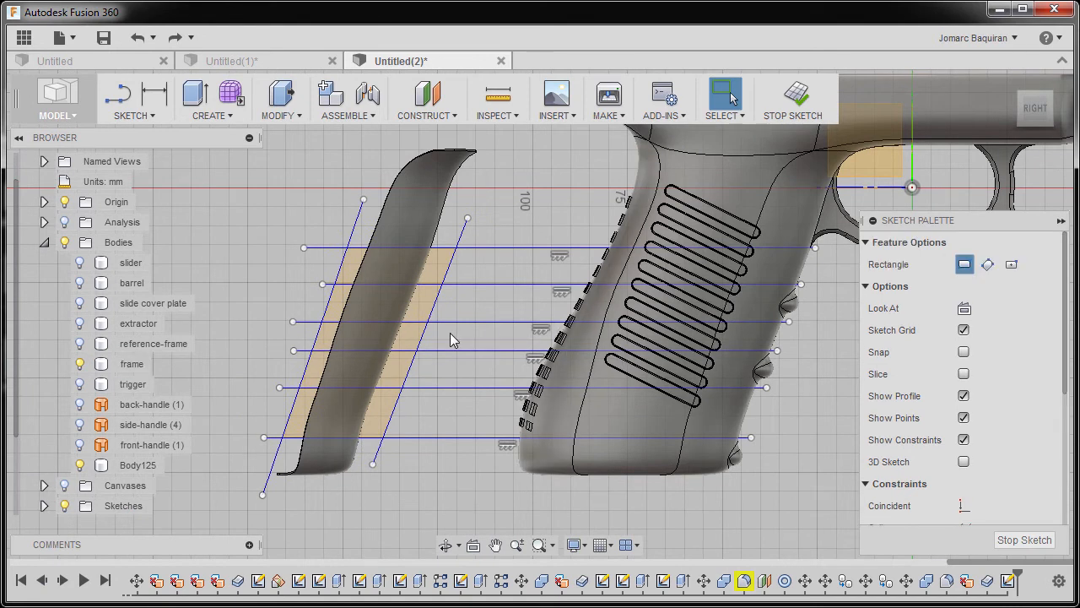
pyautogui.click(1012, 264)
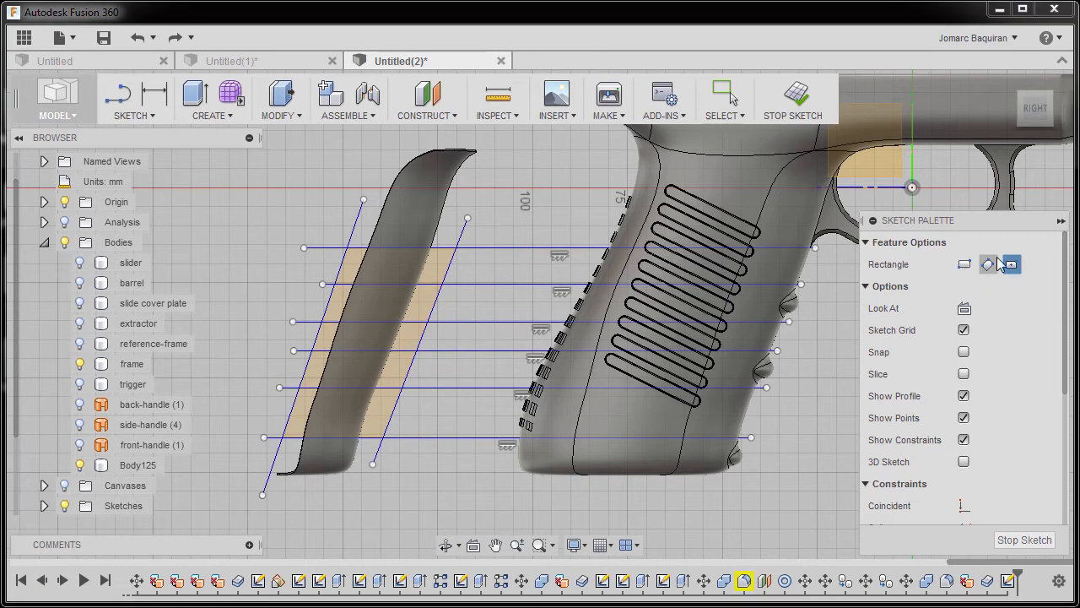
pyautogui.scroll(-2, 372, 333)
pyautogui.click(373, 312)
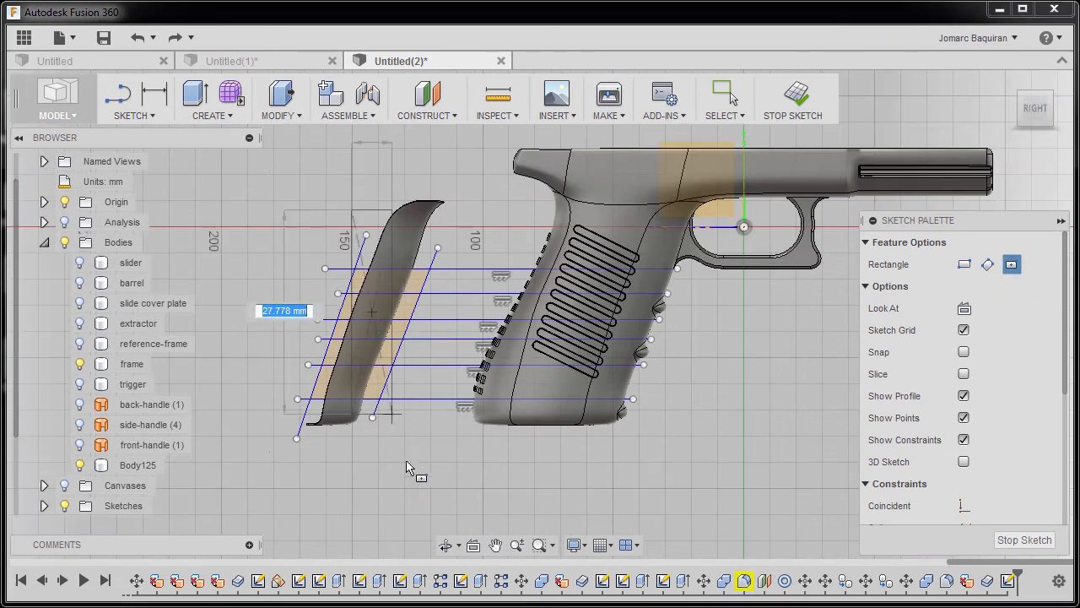
pyautogui.click(458, 444)
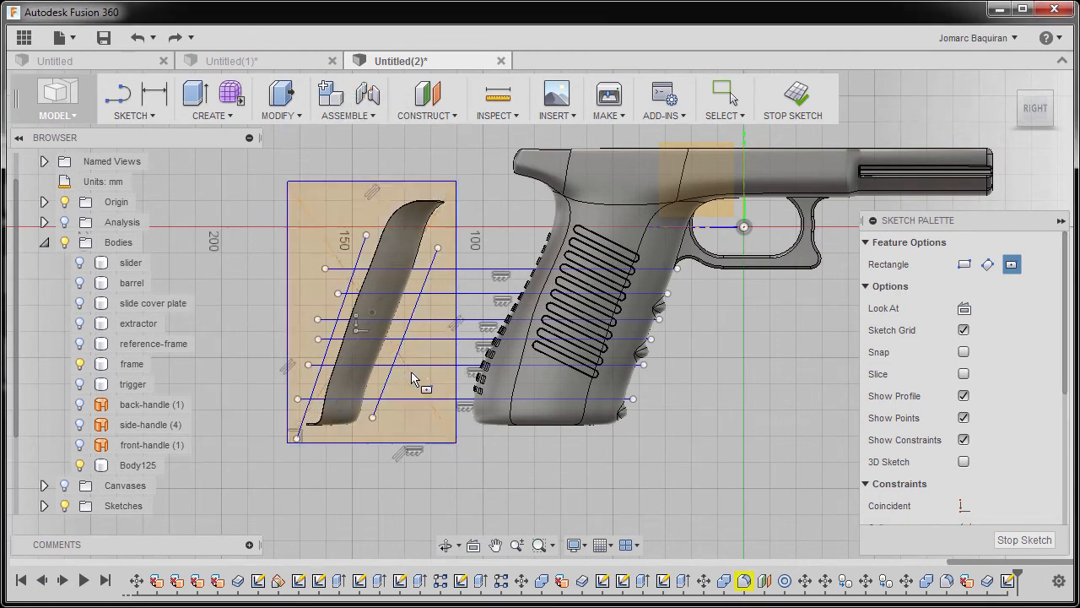
pyautogui.scroll(1, 424, 381)
pyautogui.scroll(2, 424, 381)
pyautogui.press('Escape')
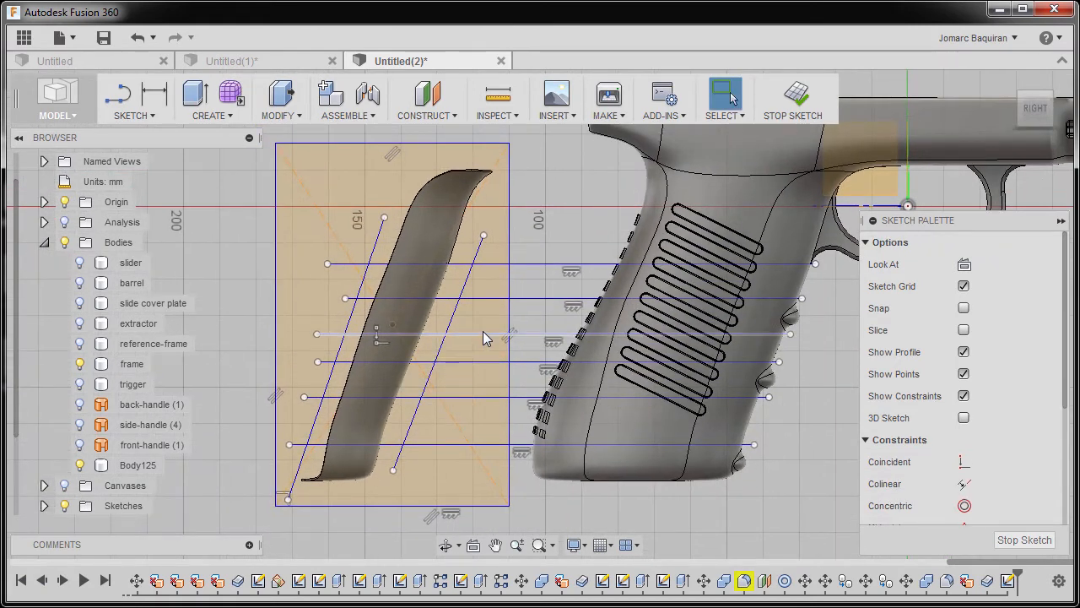
# Start an extrude with the region surrounding the strip and the bands level with the upper two finger bumps as profiles.
pyautogui.press('e')
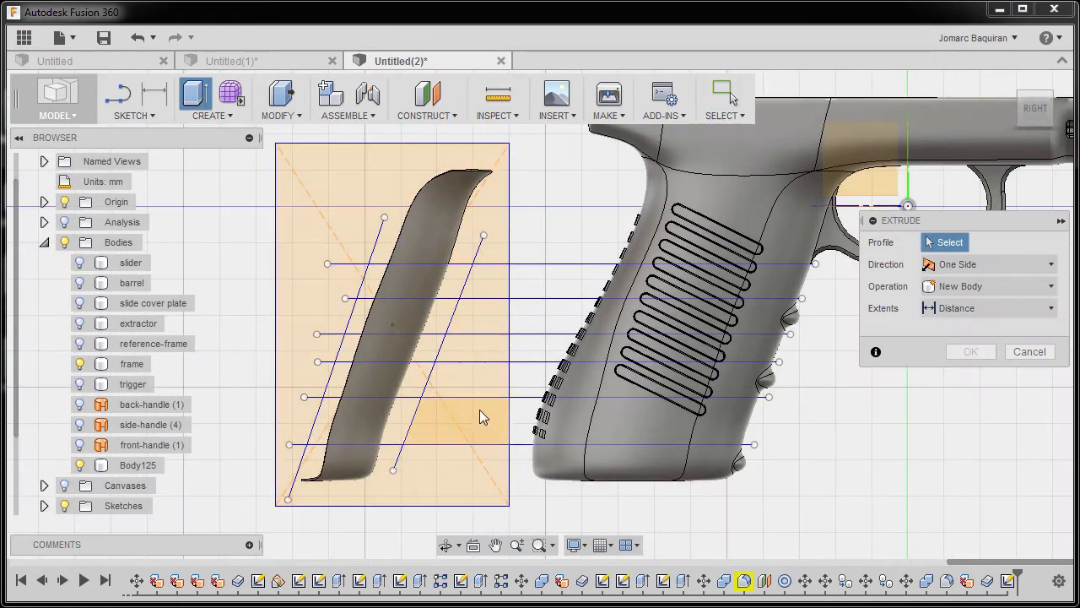
pyautogui.click(346, 211)
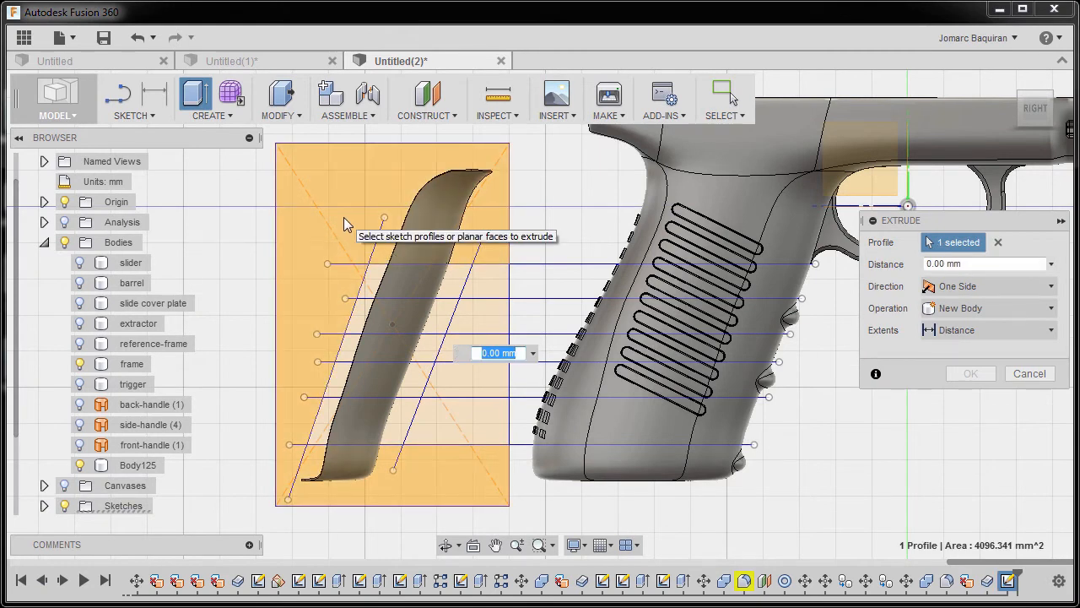
pyautogui.click(436, 323)
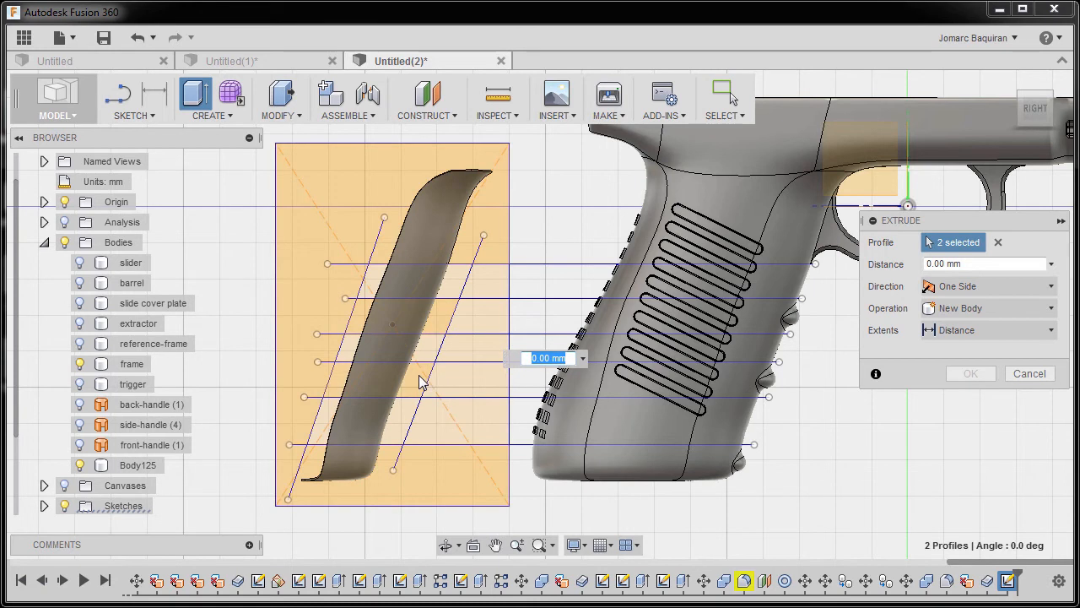
pyautogui.click(422, 385)
pyautogui.click(474, 394)
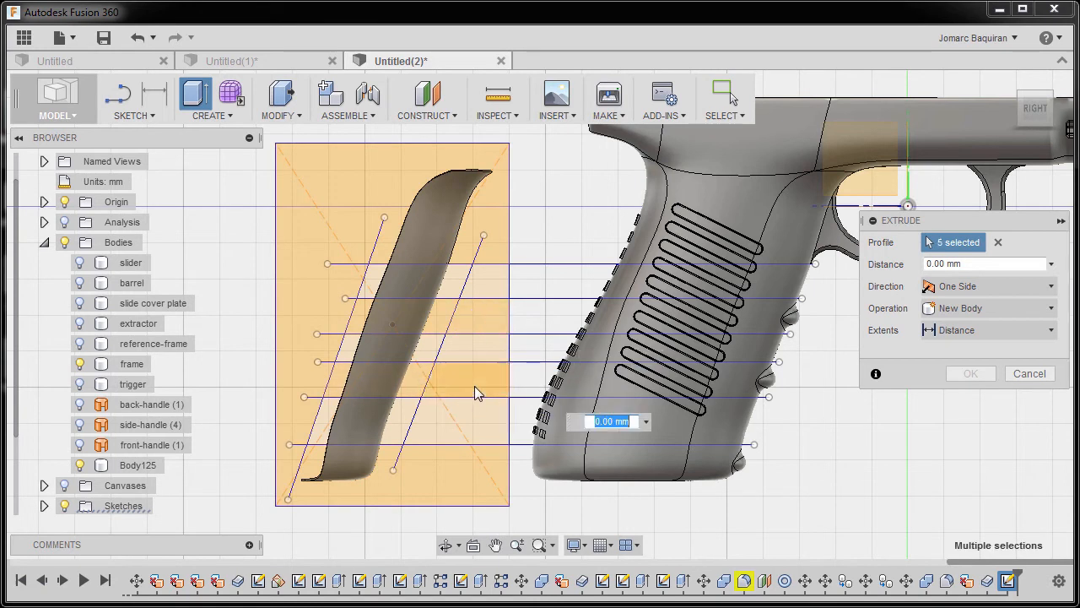
pyautogui.click(475, 385)
pyautogui.scroll(-2, 477, 385)
pyautogui.click(492, 441)
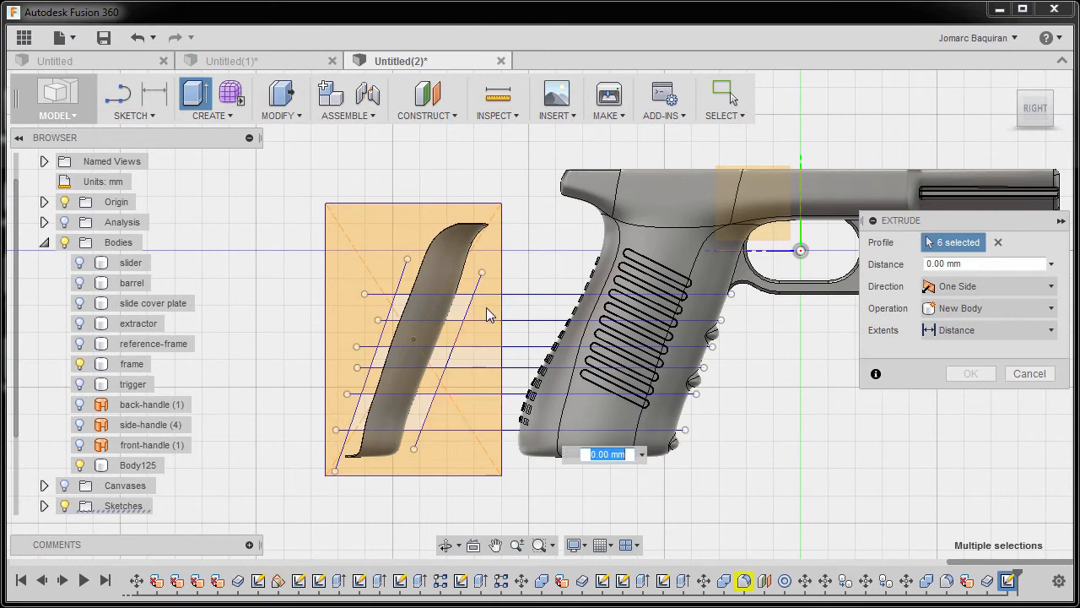
pyautogui.click(486, 308)
pyautogui.click(479, 420)
pyautogui.keyDown('shift'); pyautogui.moveTo(475, 420); pyautogui.dragTo(432, 448, button='middle'); pyautogui.keyUp('shift')
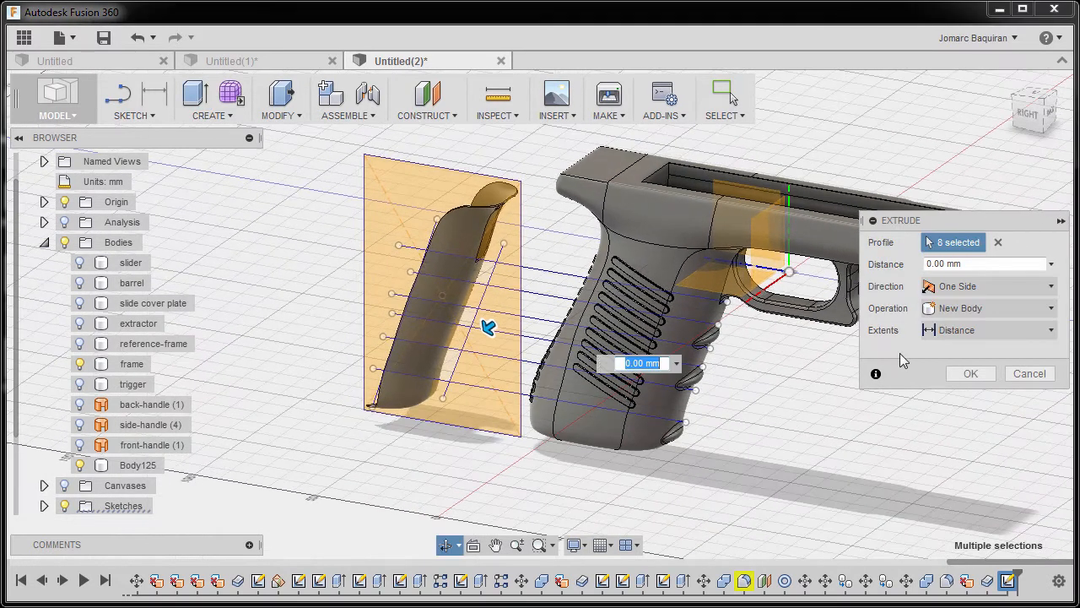
# Extrude the selected profiles as a Cut through the strip with Two Side direction and All extents.
pyautogui.click(978, 287)
pyautogui.click(975, 345)
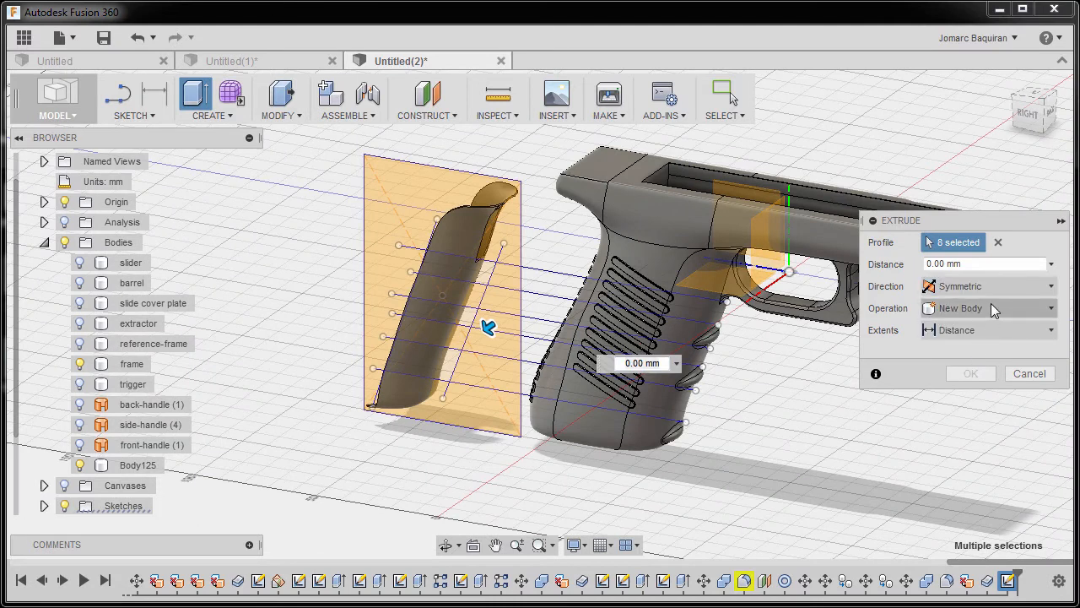
pyautogui.click(991, 306)
pyautogui.click(976, 348)
pyautogui.click(1034, 353)
pyautogui.click(986, 422)
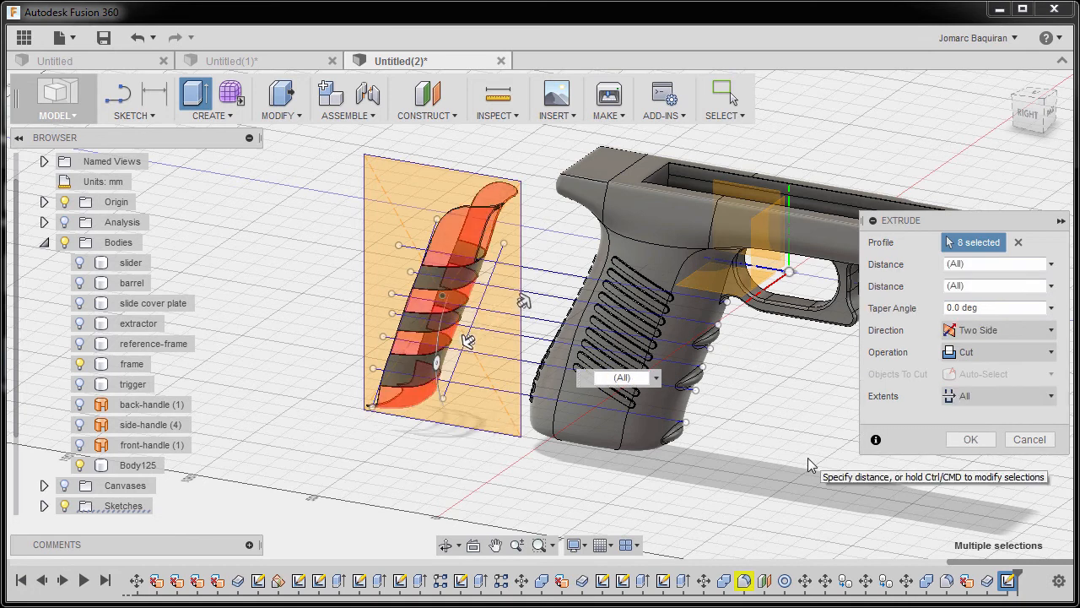
pyautogui.click(968, 440)
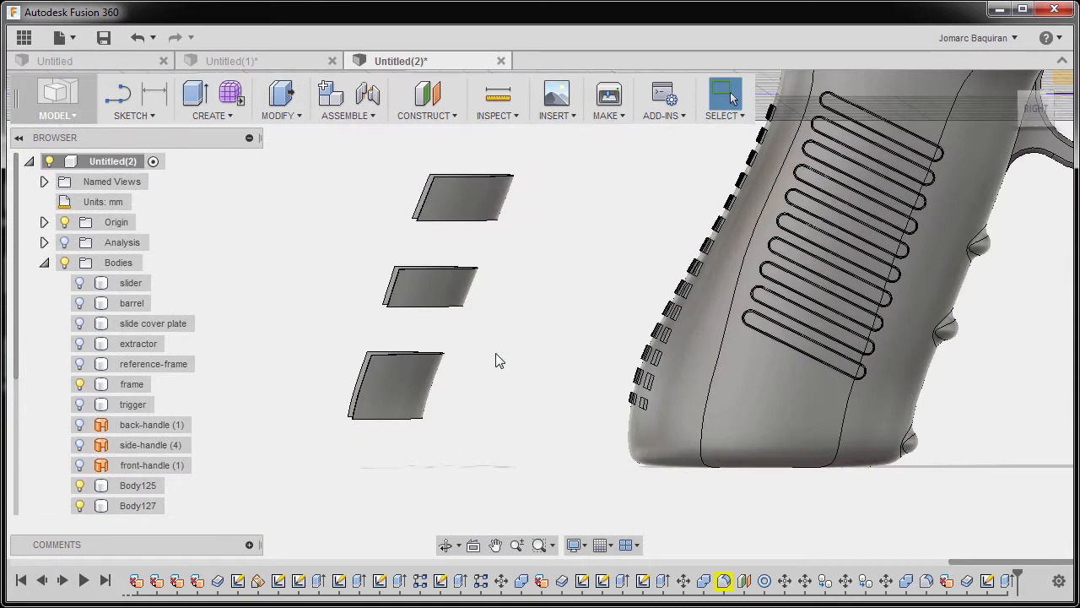
# Sketch a slanted line about 52 mm long alongside the three bands, away from the grip, with a short vertical segment at its upper end.
pyautogui.press('l')
pyautogui.click(496, 353)
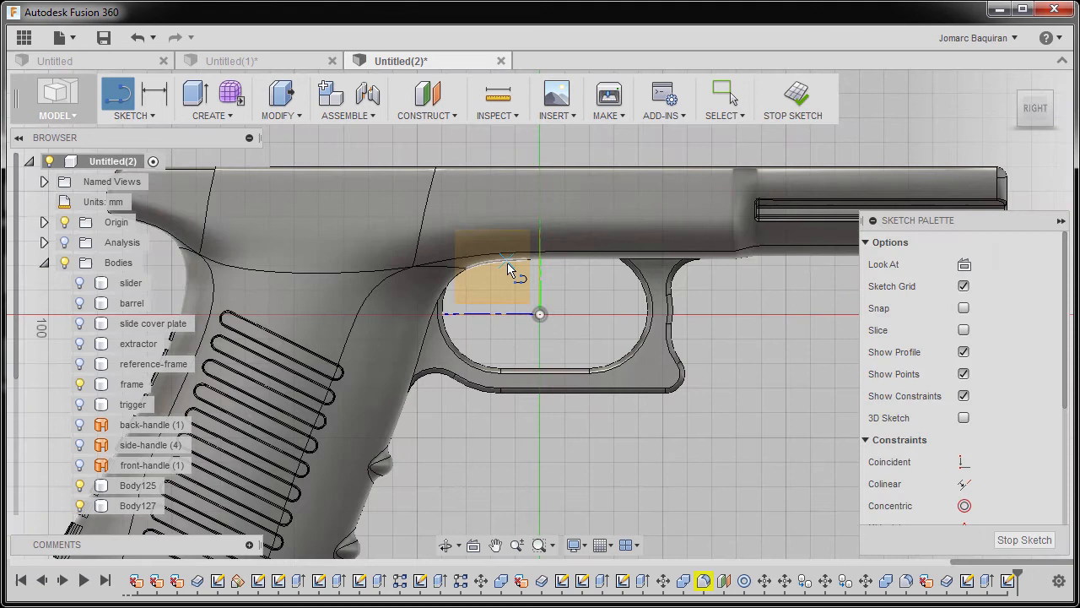
pyautogui.scroll(-1, 494, 303)
pyautogui.moveTo(494, 303)
pyautogui.mouseDown(button='middle')
pyautogui.moveTo(818, 233)
pyautogui.moveTo(817, 178)
pyautogui.mouseUp(button='middle')
pyautogui.scroll(-1, 177, 310)
pyautogui.moveTo(276, 272)
pyautogui.mouseDown(button='middle')
pyautogui.moveTo(518, 203)
pyautogui.moveTo(455, 284)
pyautogui.moveTo(444, 240)
pyautogui.moveTo(402, 216)
pyautogui.mouseUp(button='middle')
pyautogui.scroll(2, 487, 228)
pyautogui.scroll(-2, 417, 217)
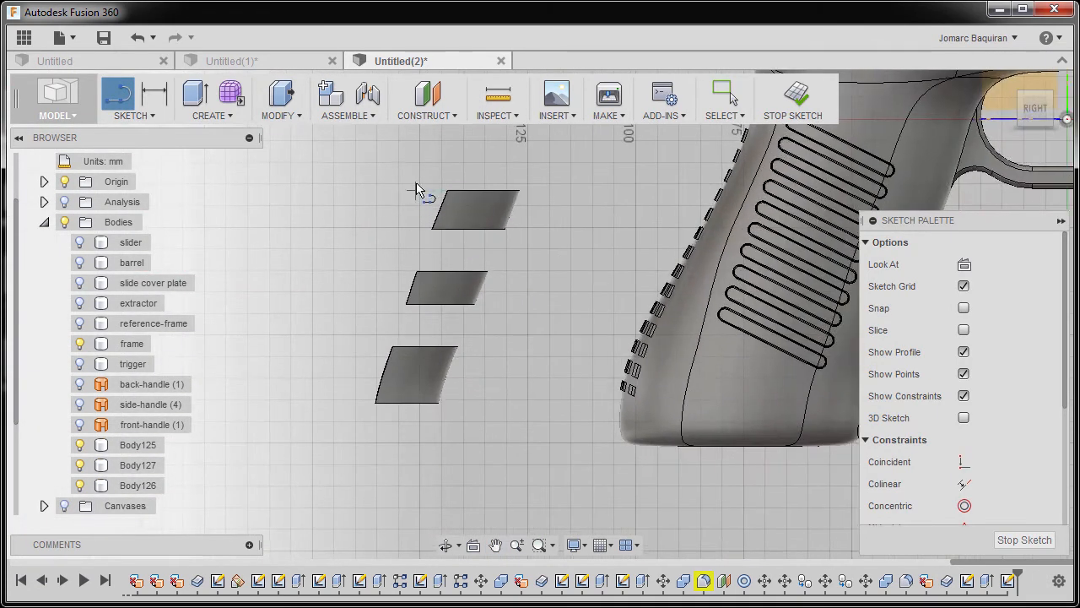
pyautogui.click(417, 179)
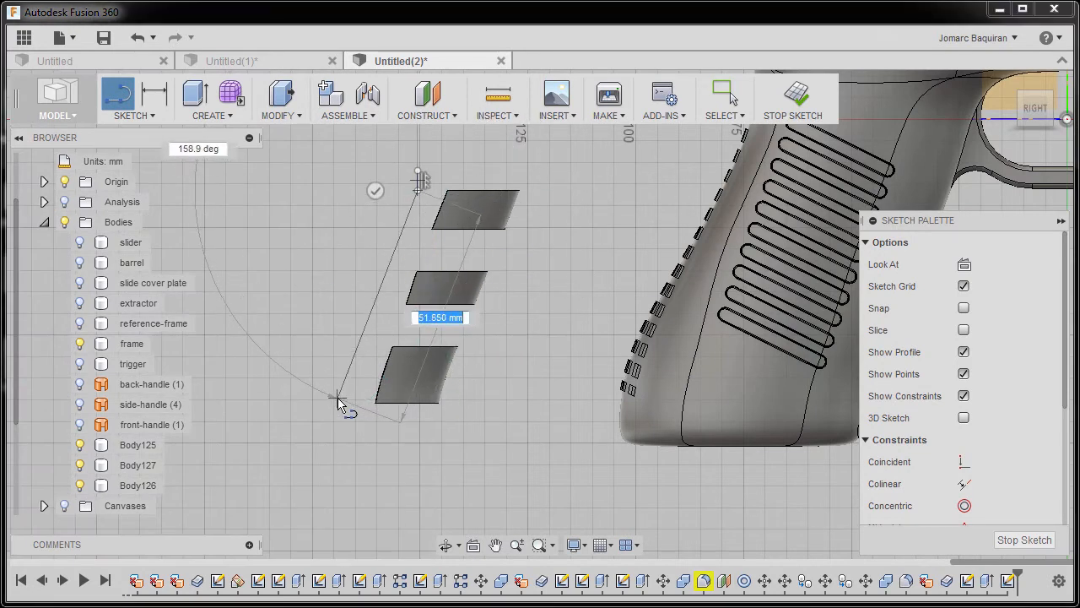
pyautogui.scroll(2, 337, 398)
pyautogui.click(324, 464)
pyautogui.press('Escape')
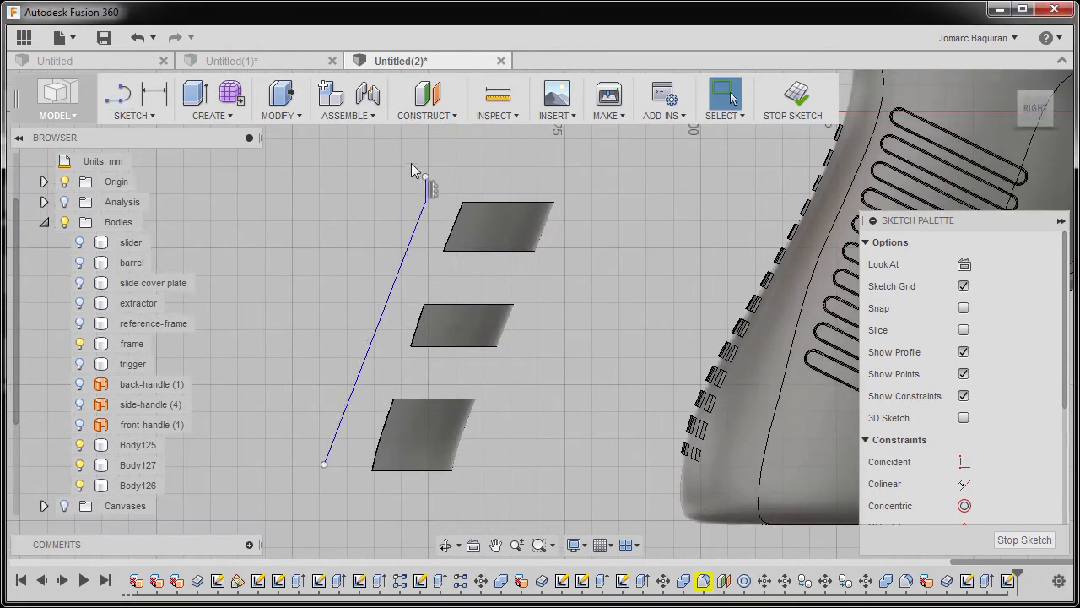
# Delete the short vertical segment at the slanted line's upper end and finish the sketch.
pyautogui.moveTo(448, 211); pyautogui.dragTo(449, 213)
pyautogui.press('Delete')
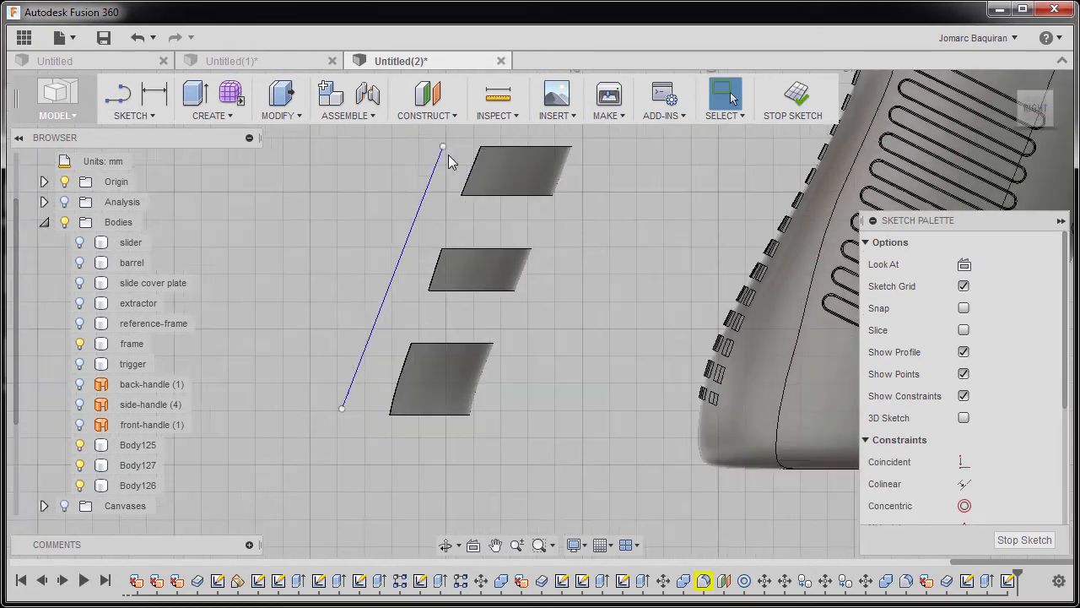
pyautogui.click(806, 109)
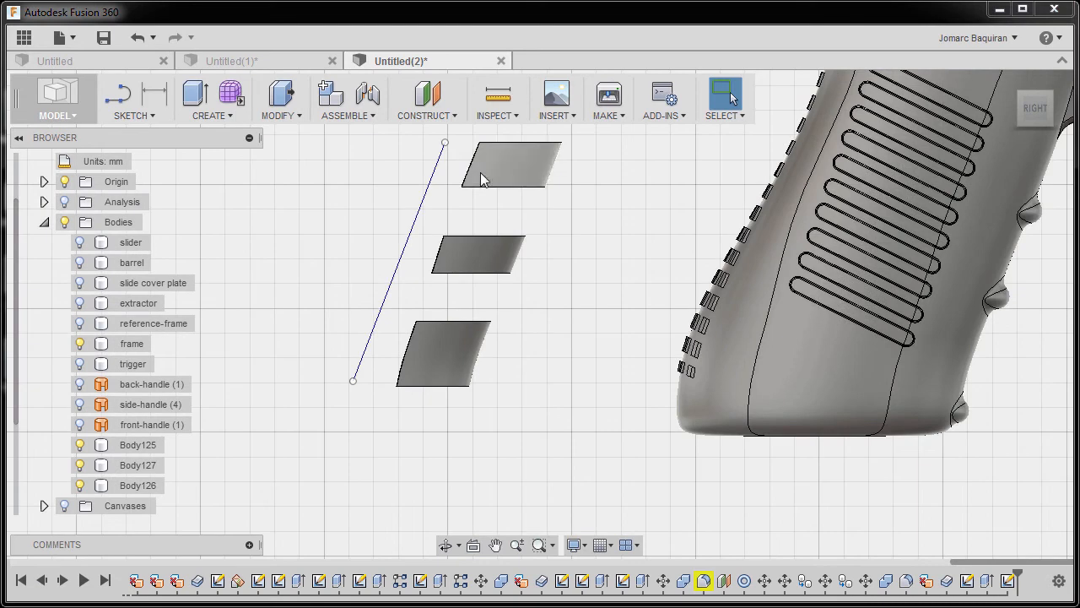
# Construct a Plane at Angle through the slanted line with an angle of 0 deg.
pyautogui.click(443, 118)
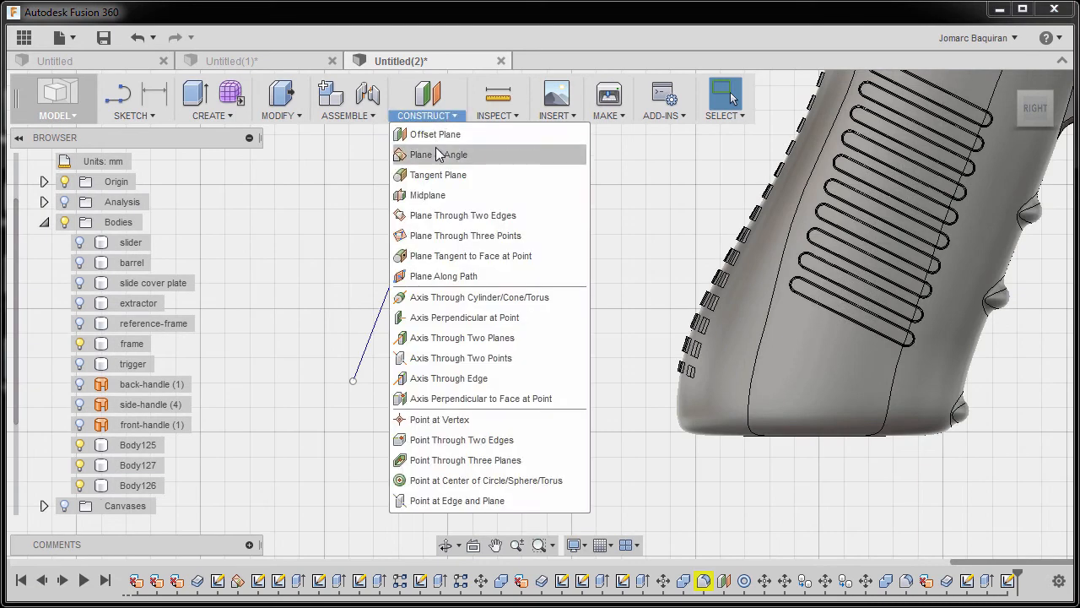
pyautogui.click(438, 155)
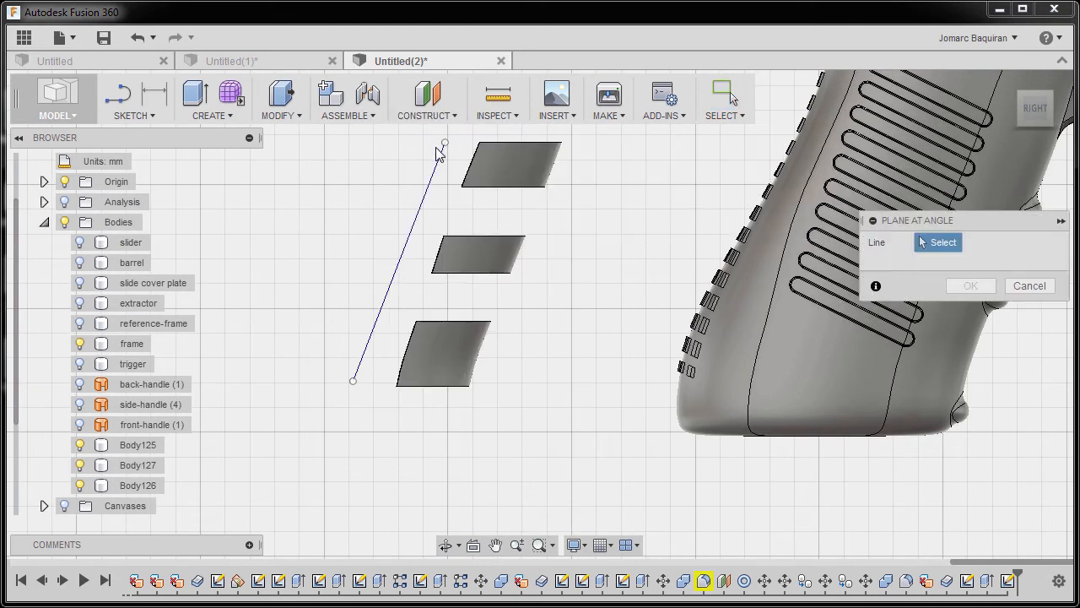
pyautogui.click(418, 230)
pyautogui.moveTo(421, 242)
pyautogui.keyDown('shift'); pyautogui.mouseDown(button='middle')
pyautogui.moveTo(410, 244)
pyautogui.moveTo(501, 253)
pyautogui.moveTo(543, 217)
pyautogui.mouseUp(button='middle'); pyautogui.keyUp('shift')
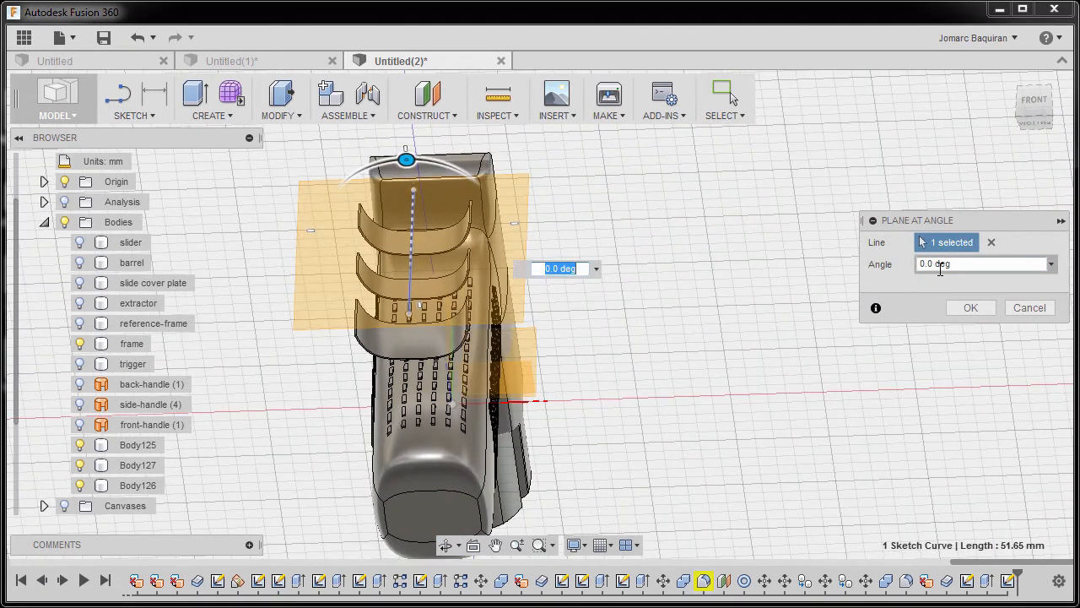
pyautogui.click(970, 308)
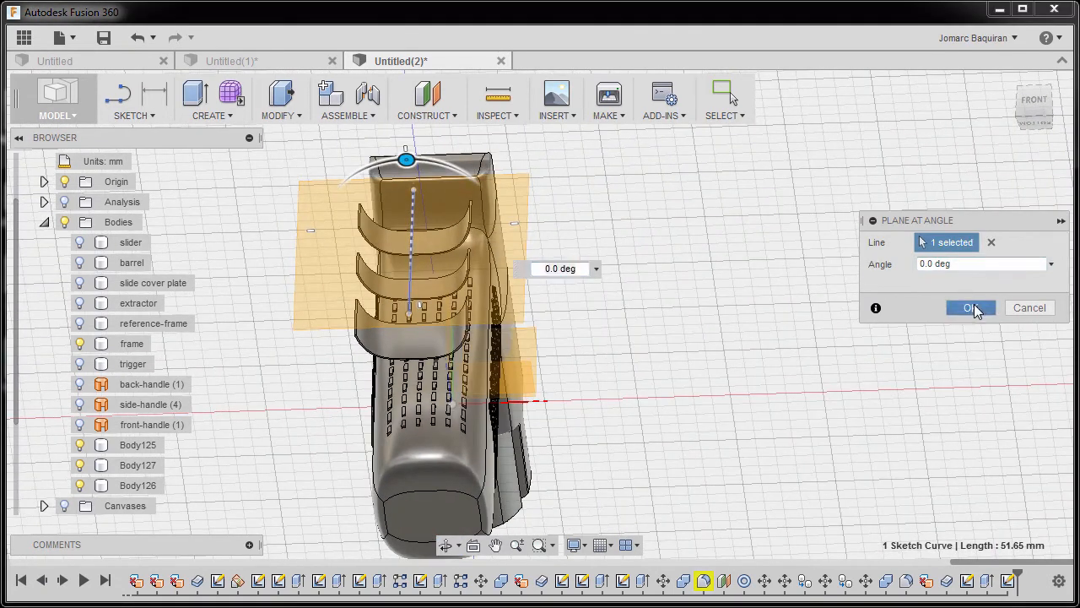
pyautogui.moveTo(643, 295); pyautogui.dragTo(767, 279, button='middle')
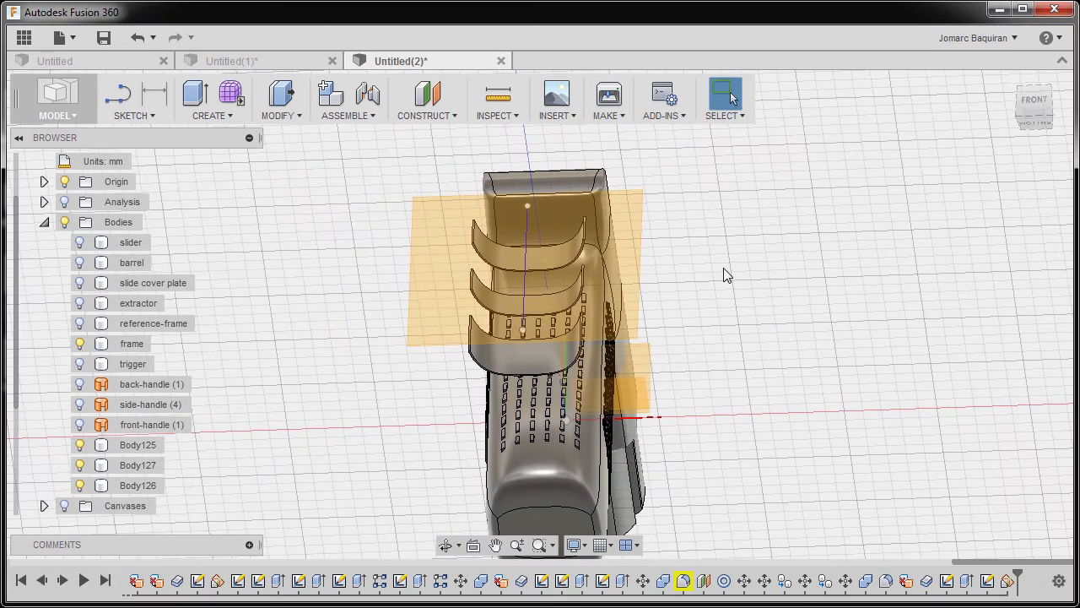
# Start a sketch on the plane through the slanted line and hide the frame body.
pyautogui.rightClick(620, 251)
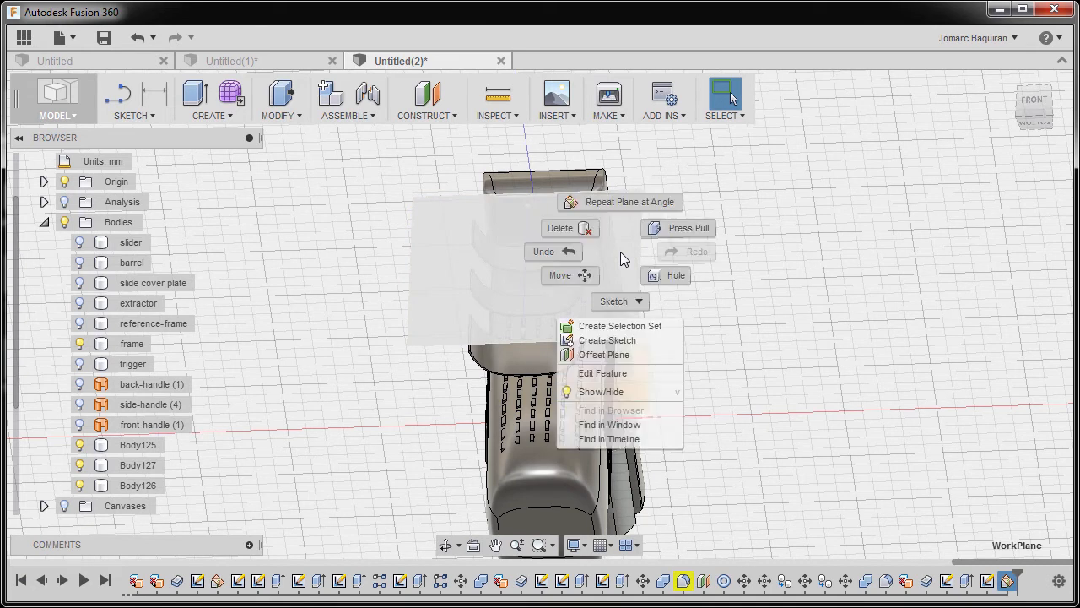
pyautogui.click(623, 340)
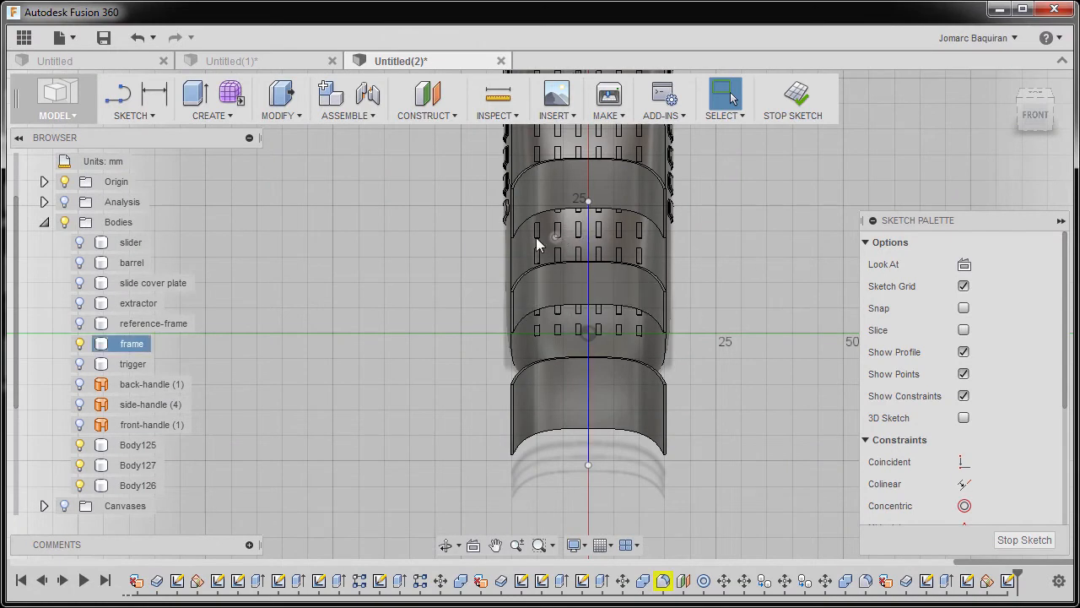
pyautogui.click(78, 344)
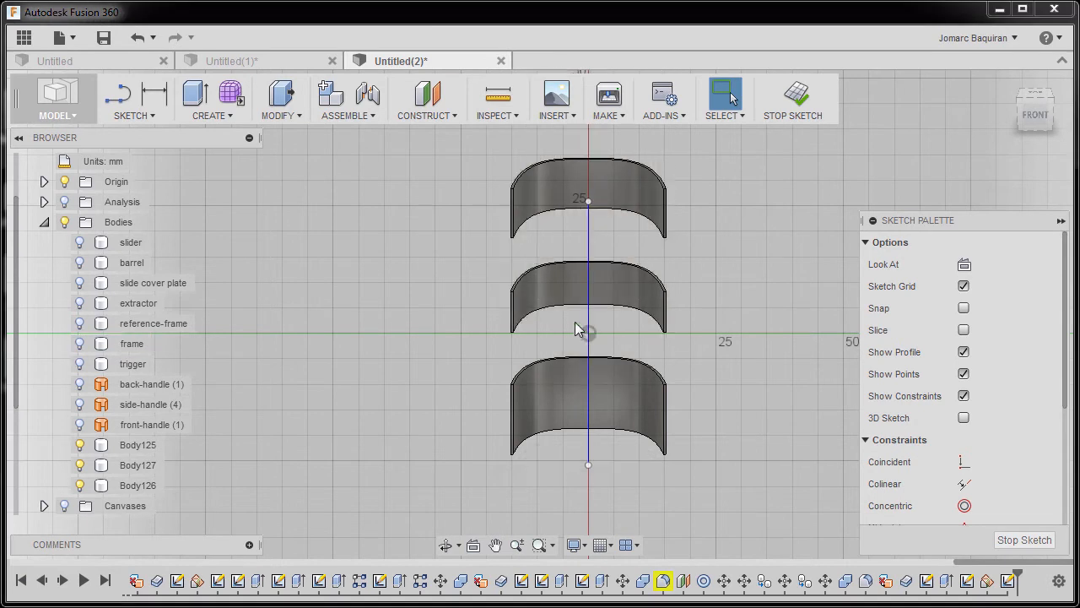
pyautogui.moveTo(574, 322); pyautogui.dragTo(492, 314, button='middle')
pyautogui.scroll(2, 492, 314)
pyautogui.moveTo(492, 253); pyautogui.dragTo(490, 316, button='middle')
pyautogui.scroll(-1, 490, 315)
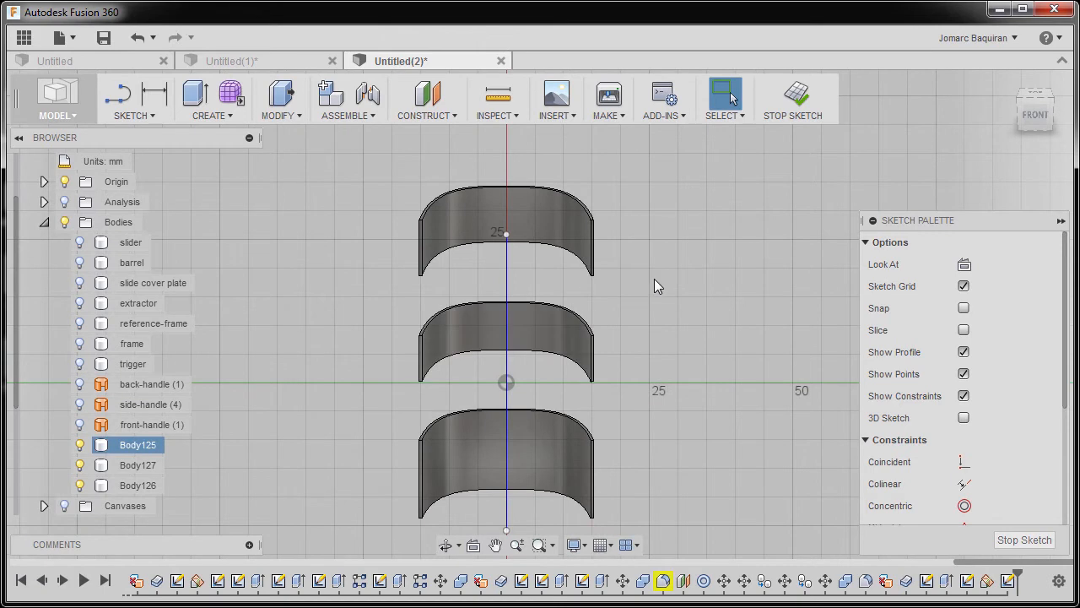
# Draw a tall center rectangle about 16 by 67 mm, centered on the slanted line and crossing the middle of all three bands.
pyautogui.press('r')
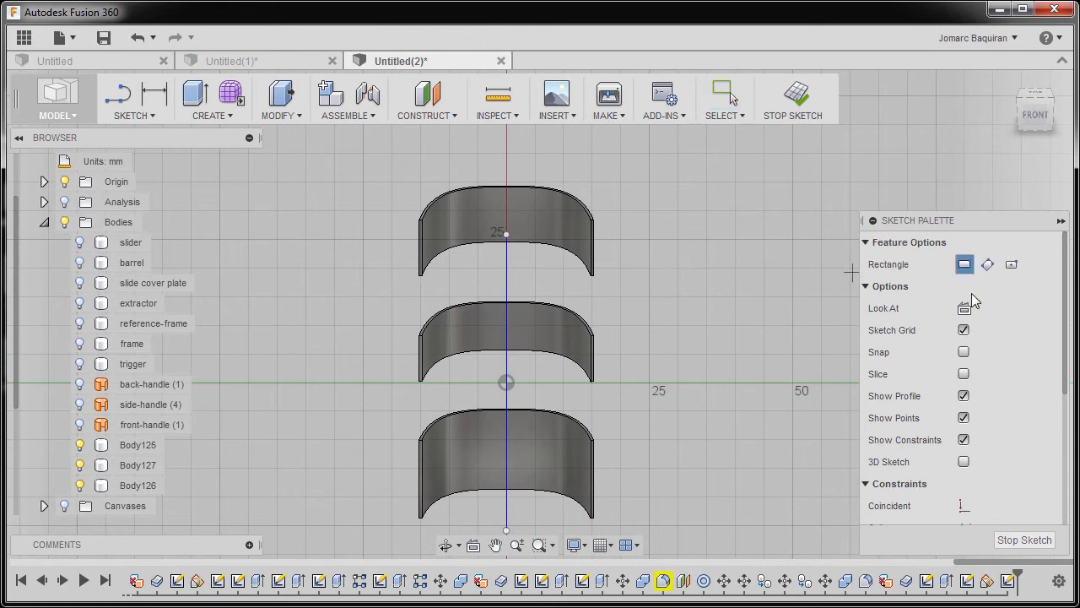
pyautogui.click(1011, 264)
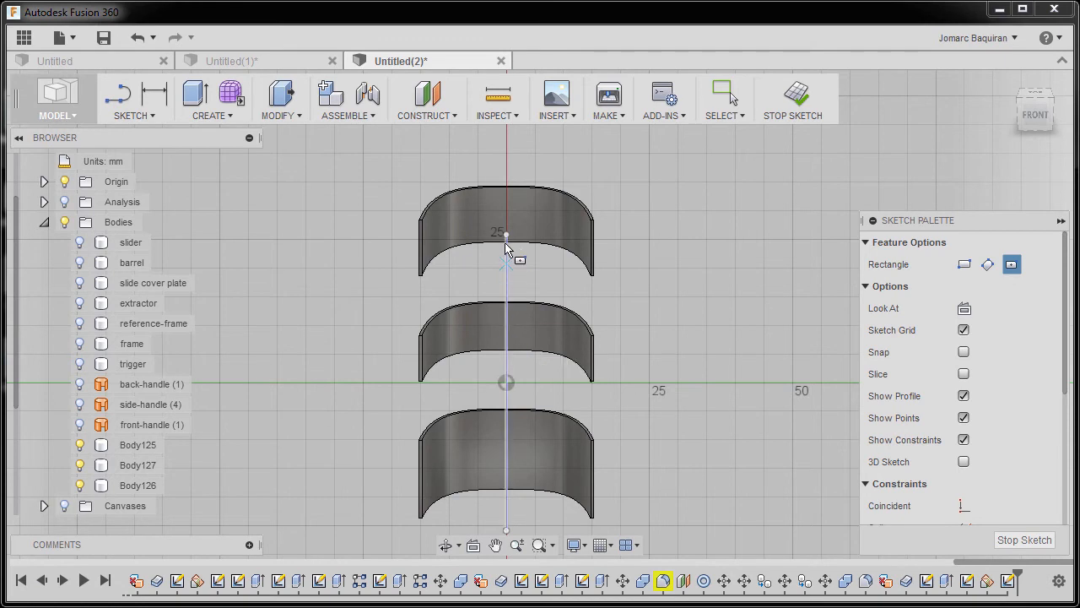
pyautogui.click(506, 329)
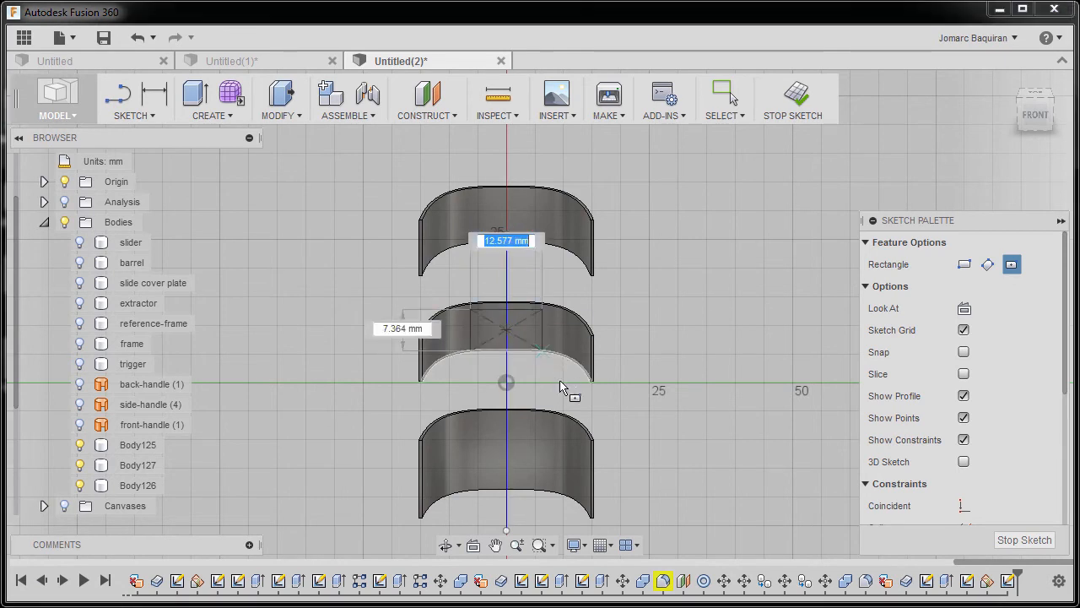
pyautogui.click(552, 528)
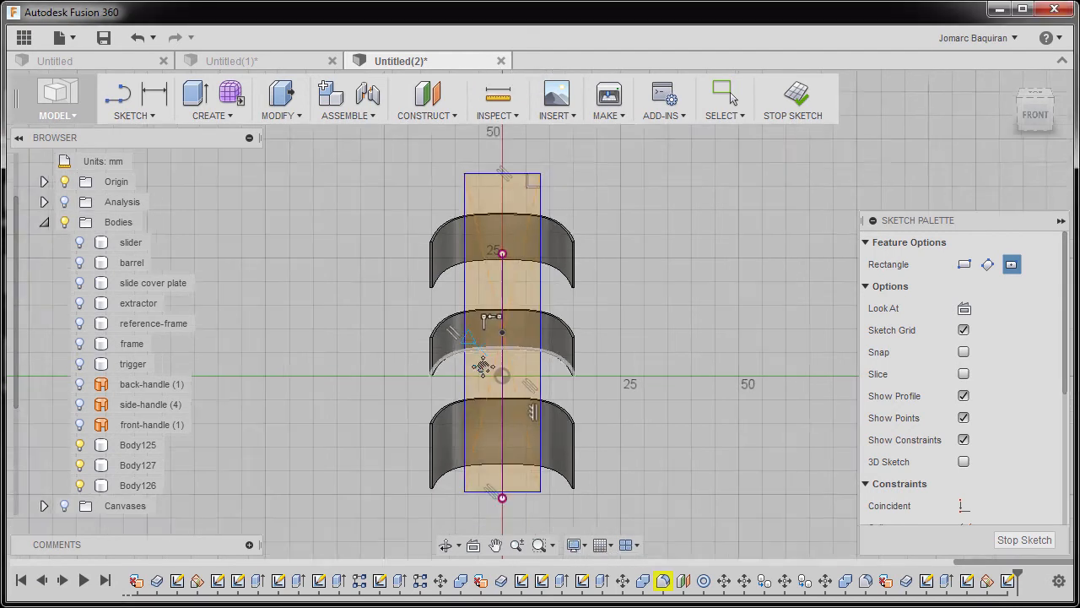
pyautogui.scroll(-2, 478, 320)
pyautogui.press('Escape')
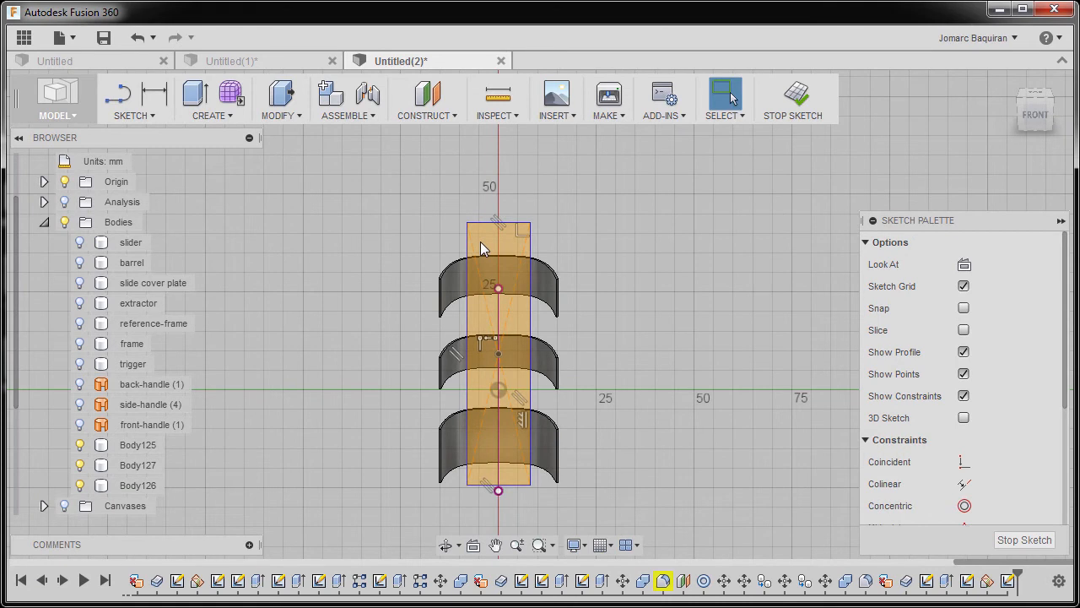
# Dimension the tall rectangle's width to 16 mm.
pyautogui.scroll(2, 480, 241)
pyautogui.press('d')
pyautogui.click(463, 246)
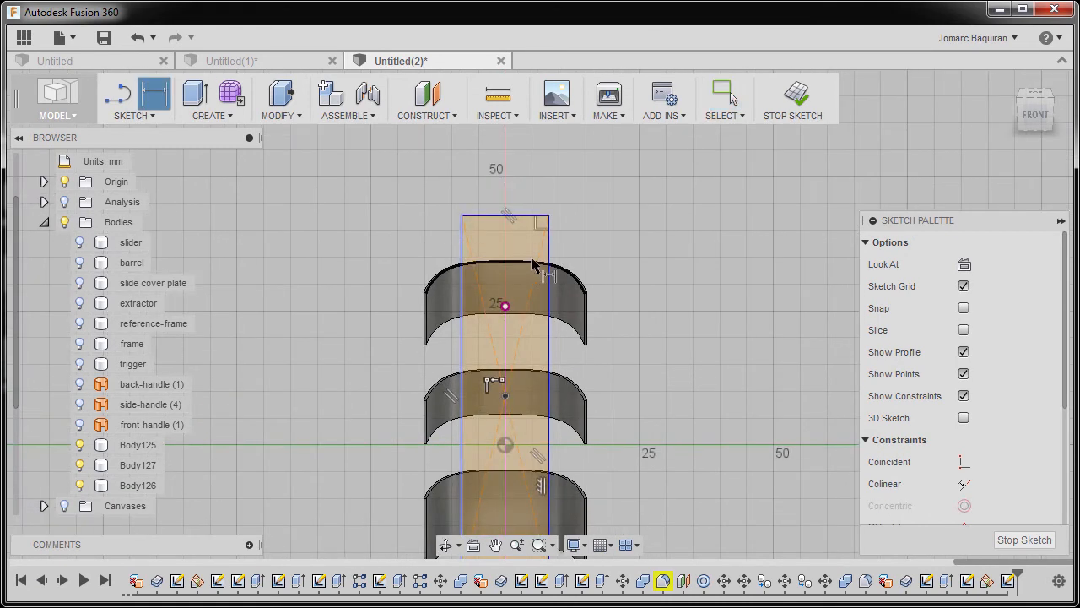
pyautogui.click(548, 251)
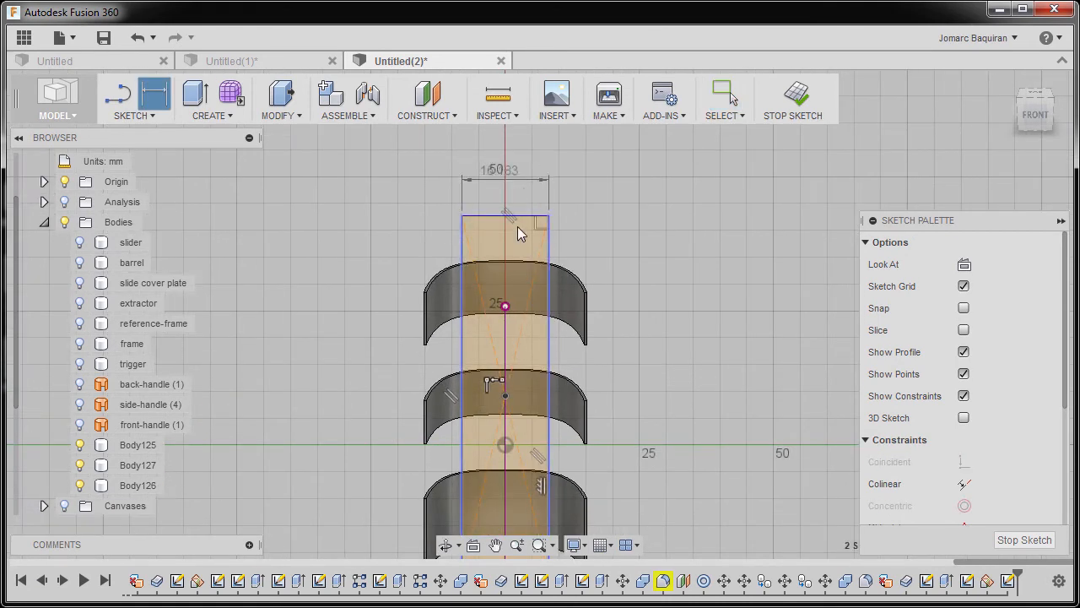
pyautogui.click(508, 196)
pyautogui.write('16')
pyautogui.press('Return')
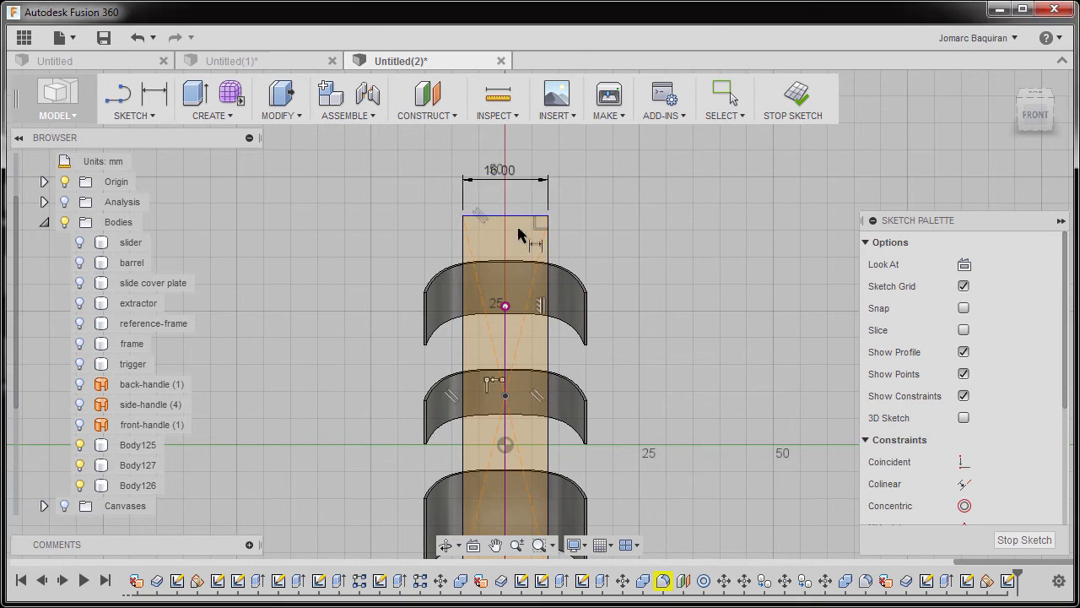
# Draw a larger center rectangle about 47 by 82 mm from the same center, enclosing the narrow rectangle and all three bands.
pyautogui.scroll(-2, 506, 236)
pyautogui.moveTo(496, 241)
pyautogui.mouseDown(button='middle')
pyautogui.moveTo(495, 320)
pyautogui.moveTo(511, 263)
pyautogui.mouseUp(button='middle')
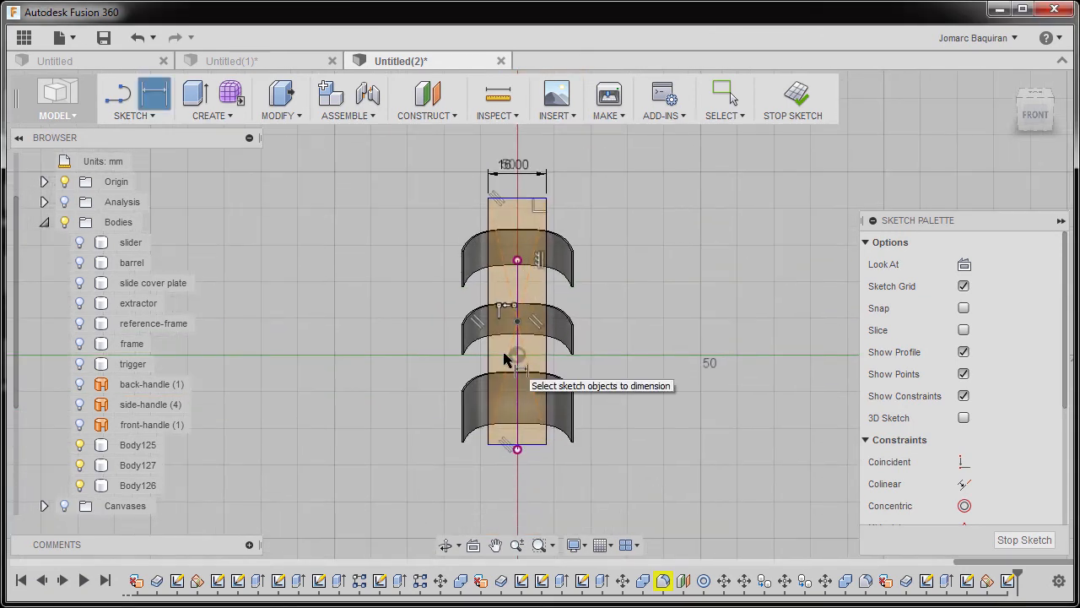
pyautogui.press('r')
pyautogui.click(1009, 266)
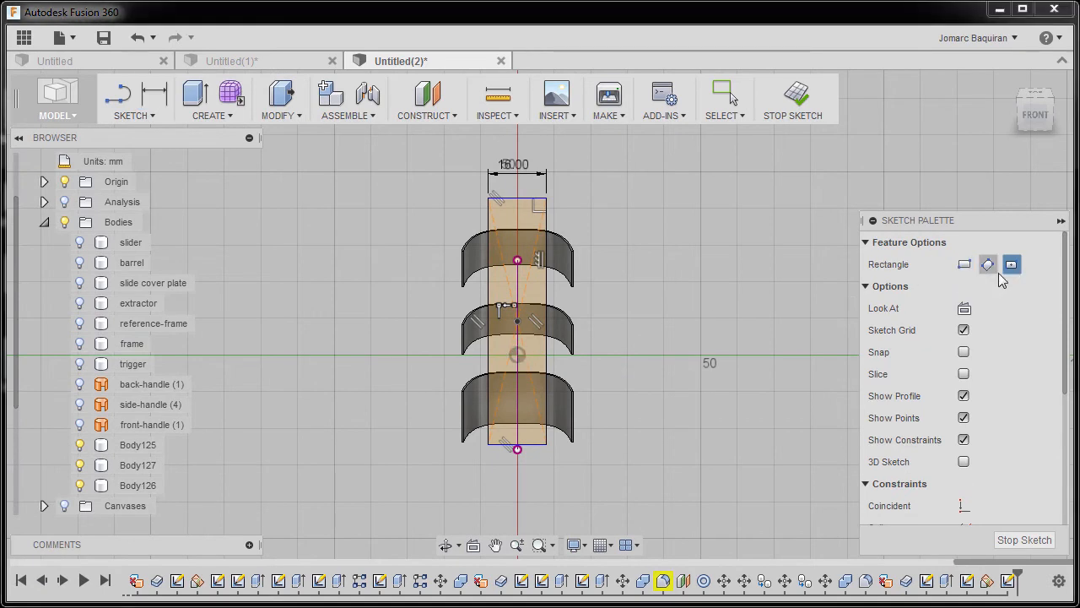
pyautogui.click(518, 324)
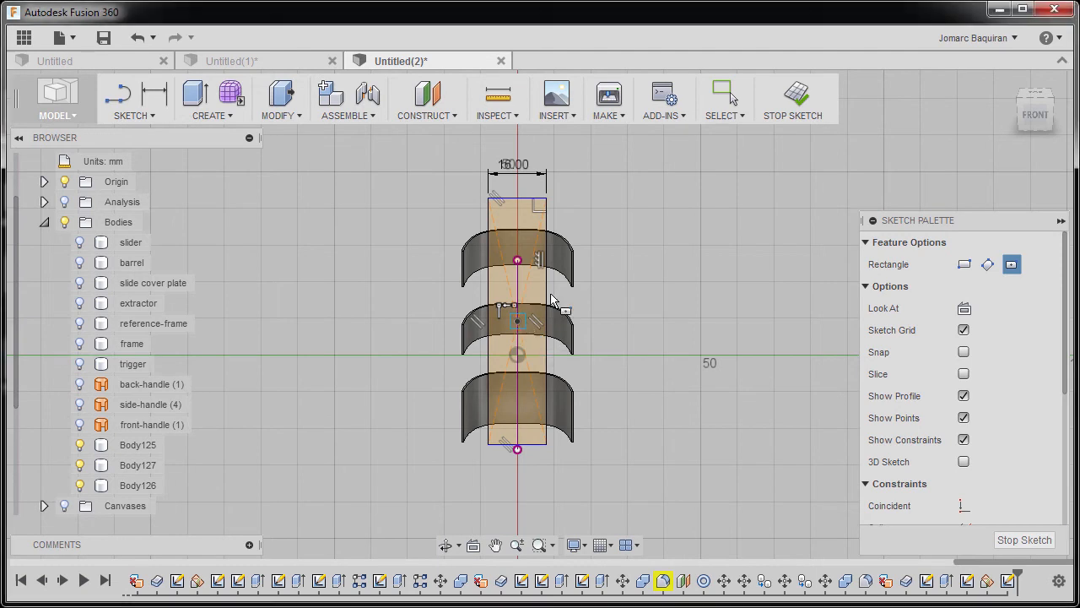
pyautogui.click(604, 172)
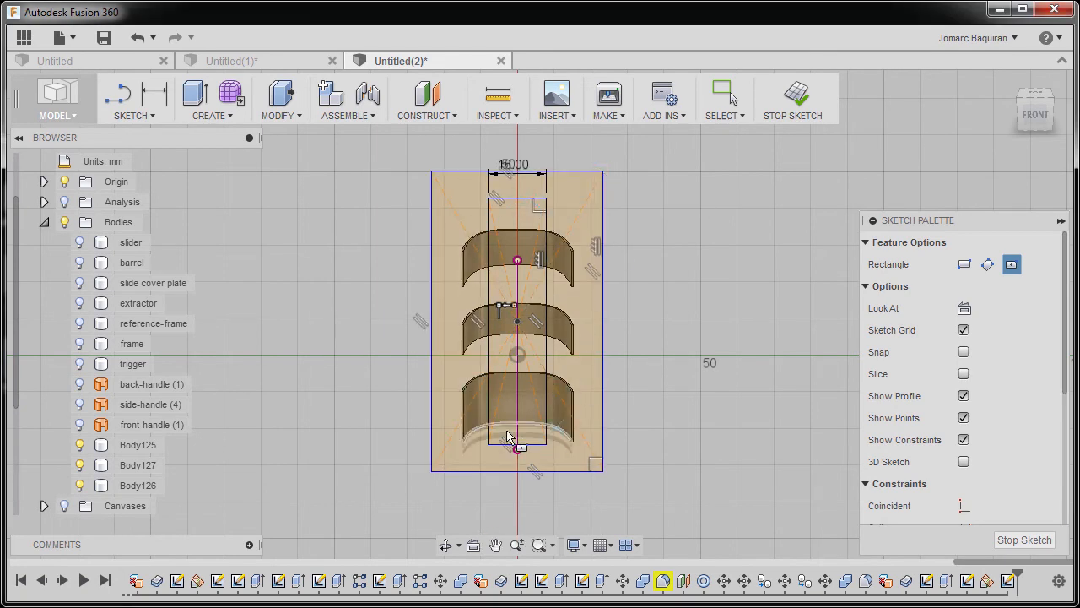
pyautogui.press('Escape')
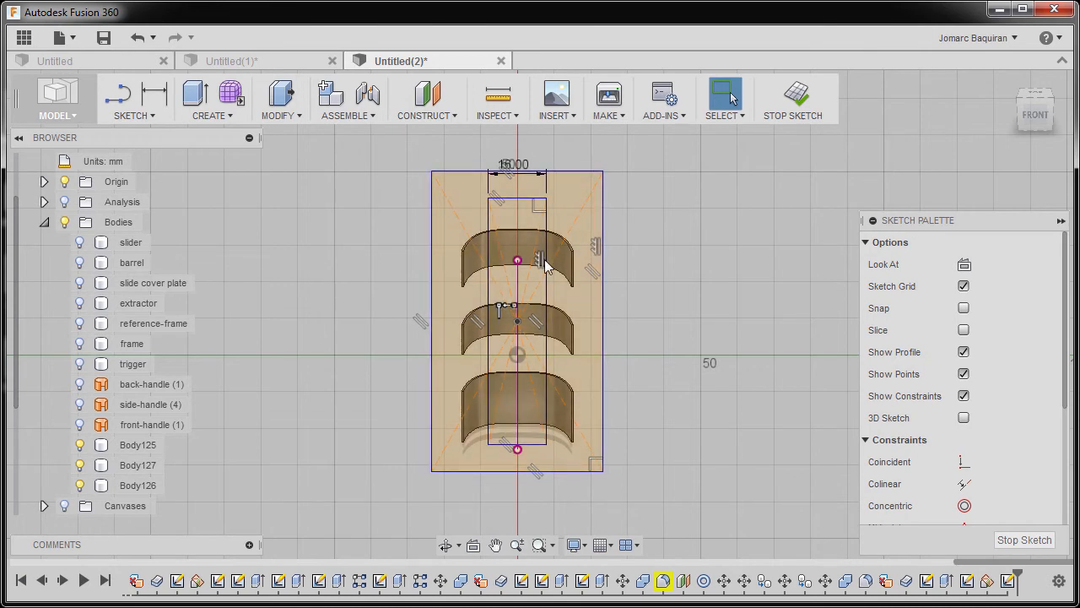
# Extrude the region between the two rectangles as a One Side Cut with All extents through the sides of the three bands.
pyautogui.press('e')
pyautogui.keyDown('shift'); pyautogui.moveTo(633, 289); pyautogui.dragTo(533, 333, button='middle'); pyautogui.keyUp('shift')
pyautogui.click(581, 219)
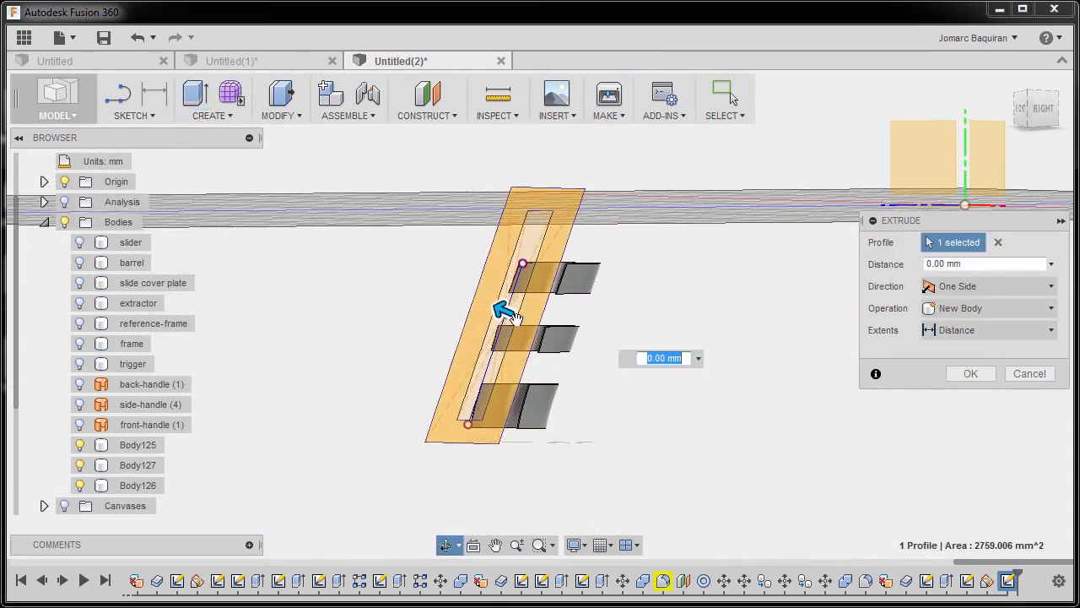
pyautogui.moveTo(501, 306); pyautogui.dragTo(680, 380)
pyautogui.keyDown('shift'); pyautogui.moveTo(680, 381); pyautogui.dragTo(957, 467, button='middle'); pyautogui.keyUp('shift')
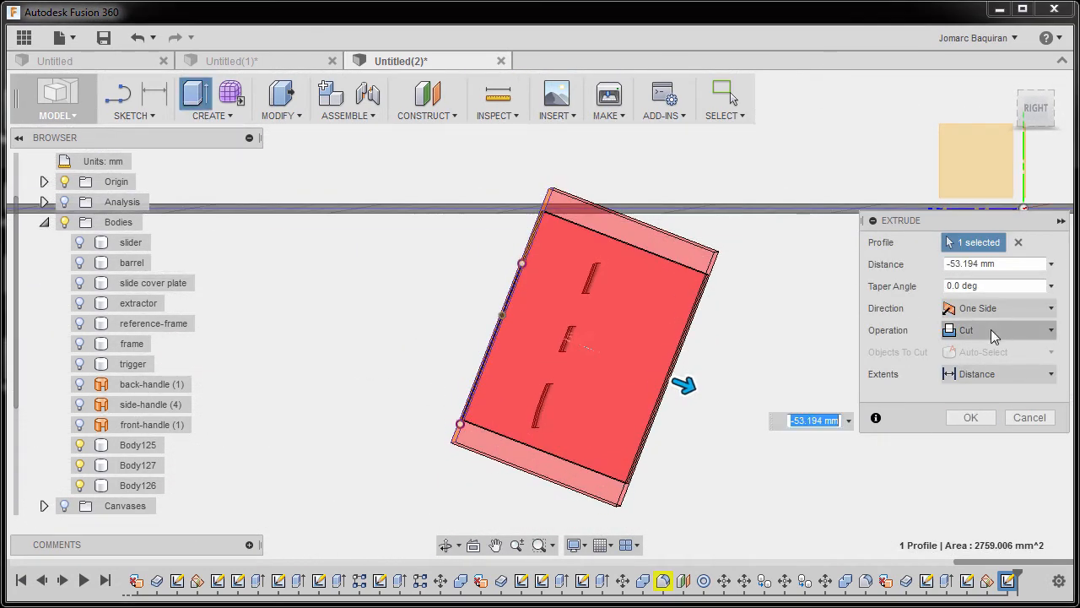
pyautogui.click(998, 373)
pyautogui.click(986, 436)
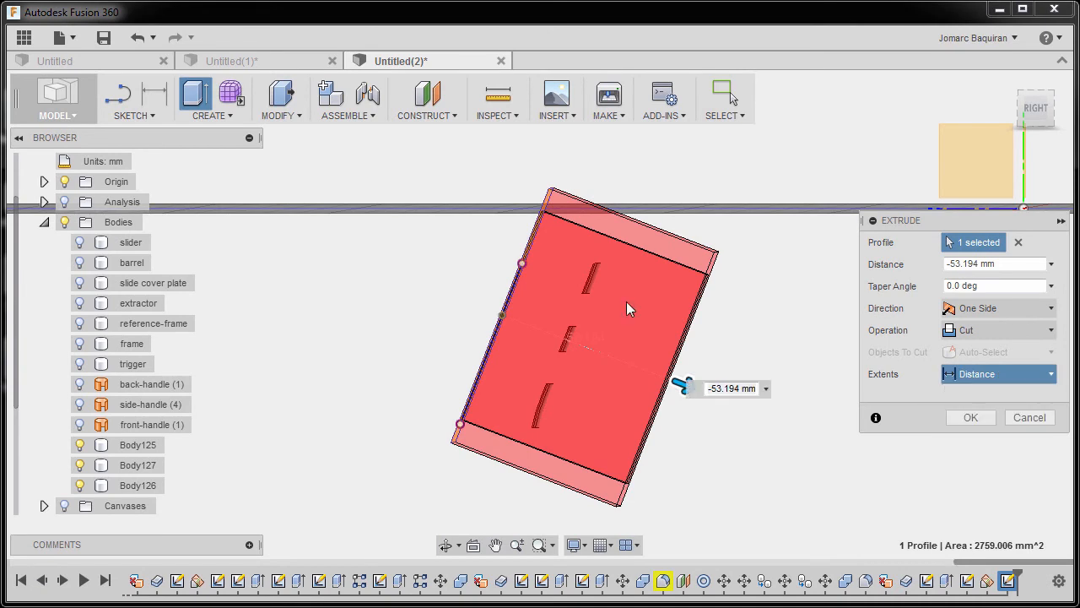
pyautogui.keyDown('shift'); pyautogui.moveTo(724, 400); pyautogui.dragTo(771, 432, button='middle'); pyautogui.keyUp('shift')
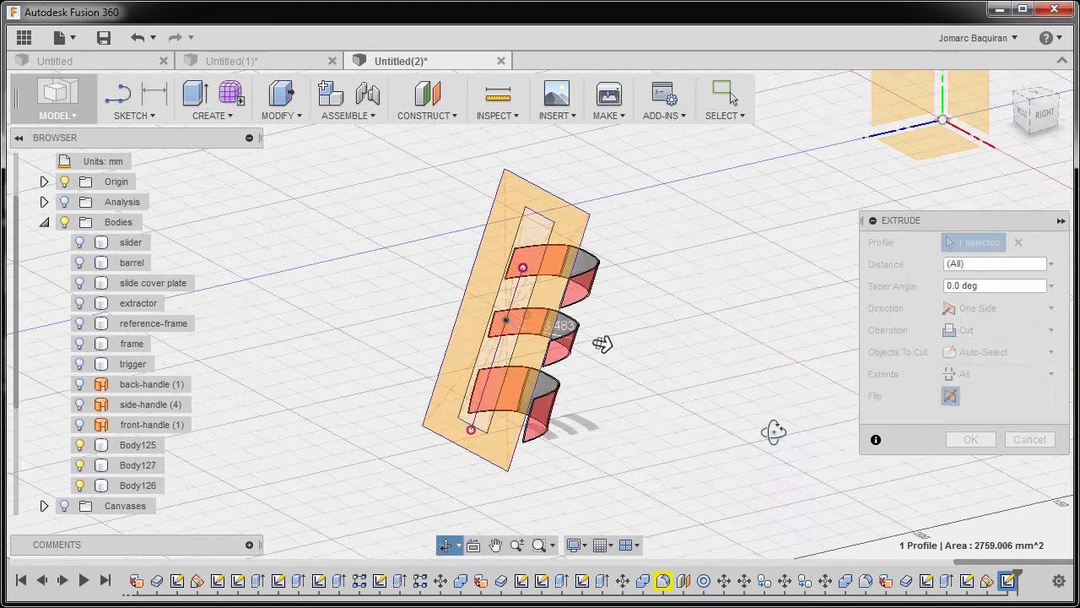
pyautogui.click(967, 439)
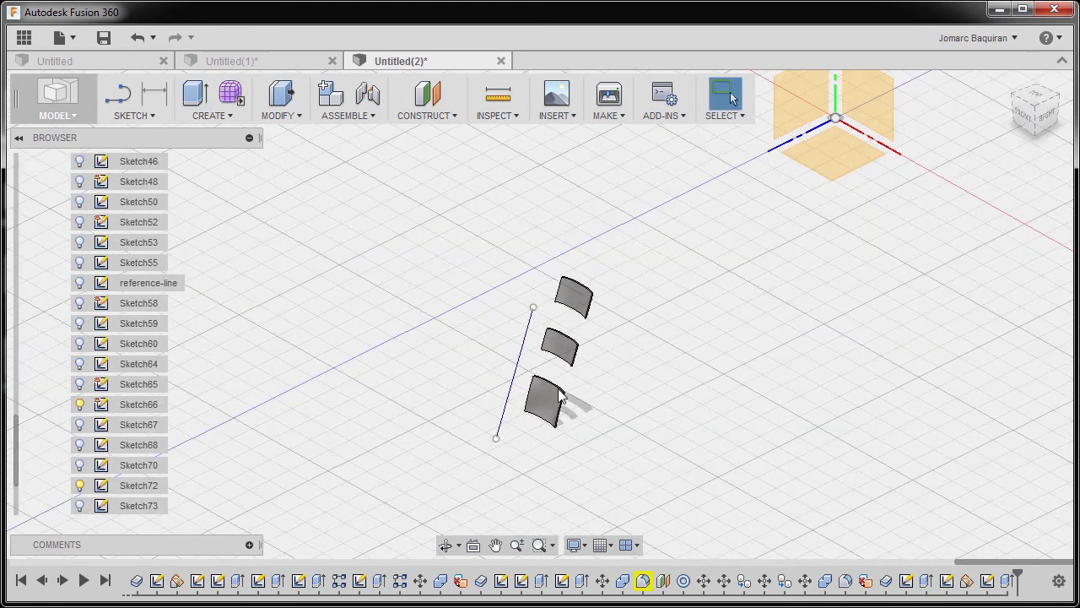
pyautogui.scroll(10, 83, 293)
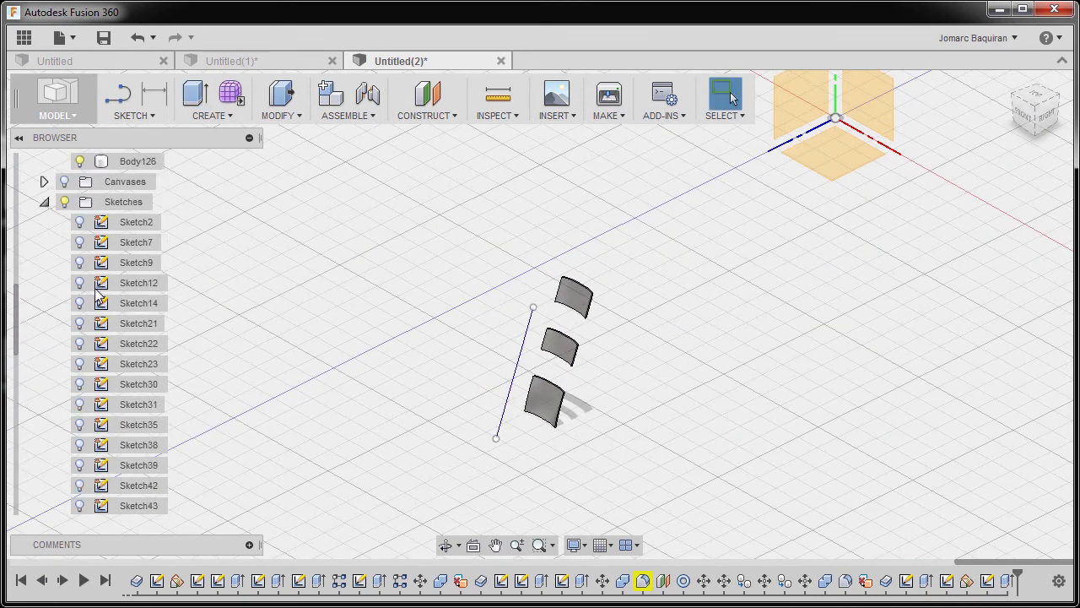
pyautogui.scroll(2, 97, 292)
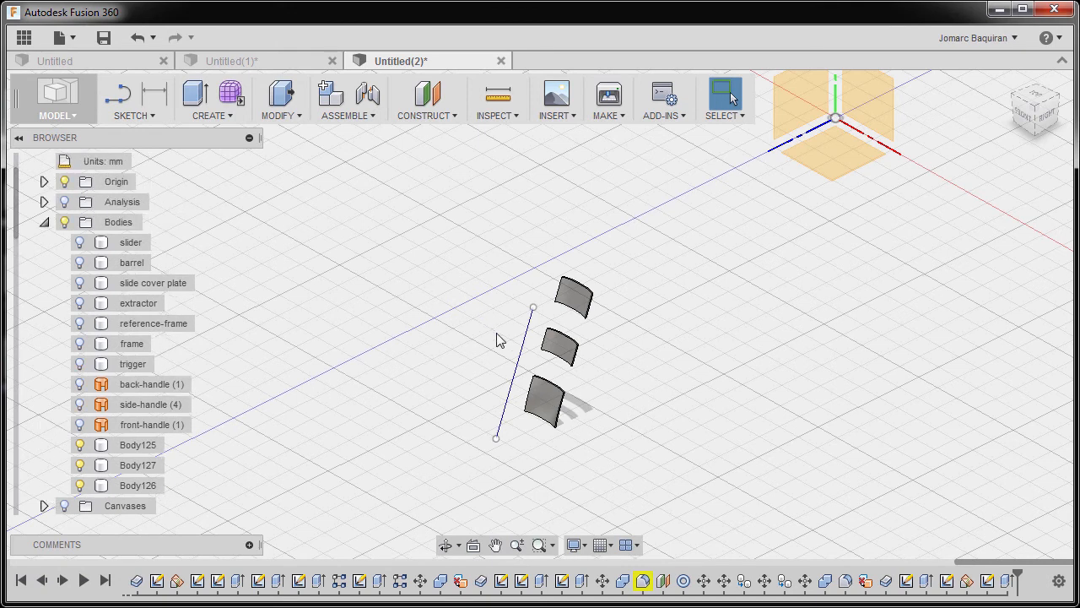
# Rename the sketch containing the slanted line beside the three bands as reference-line2 and hide it.
pyautogui.click(523, 344)
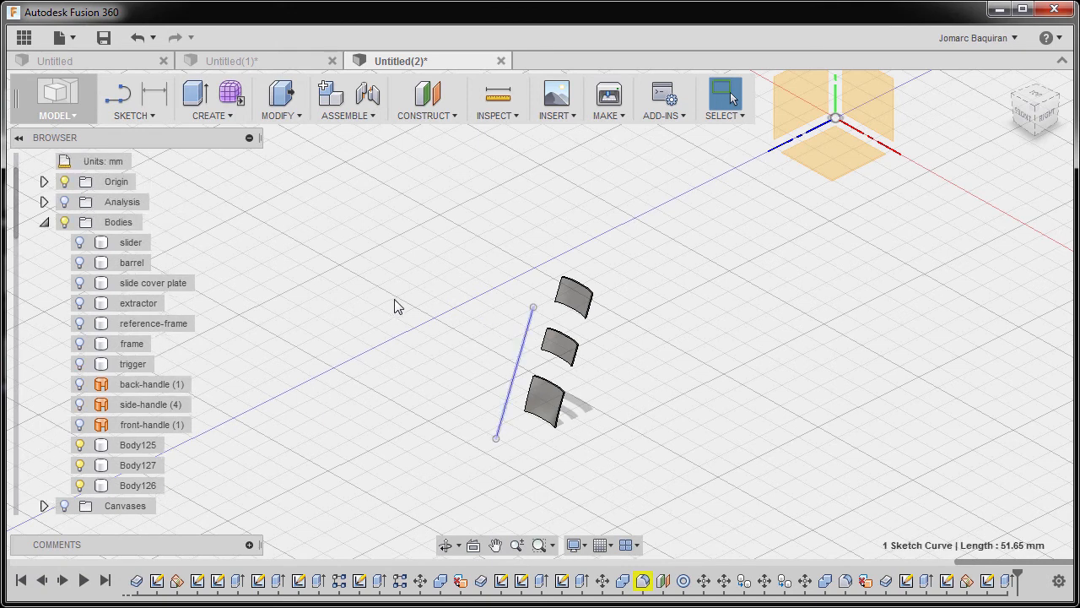
pyautogui.rightClick(393, 305)
pyautogui.click(400, 468)
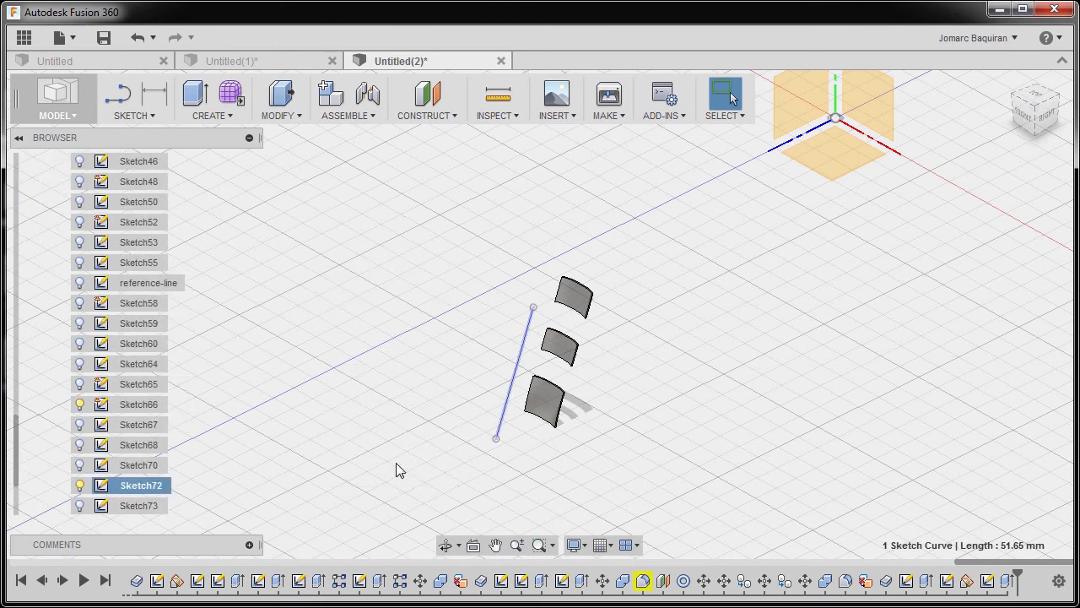
pyautogui.doubleClick(140, 487)
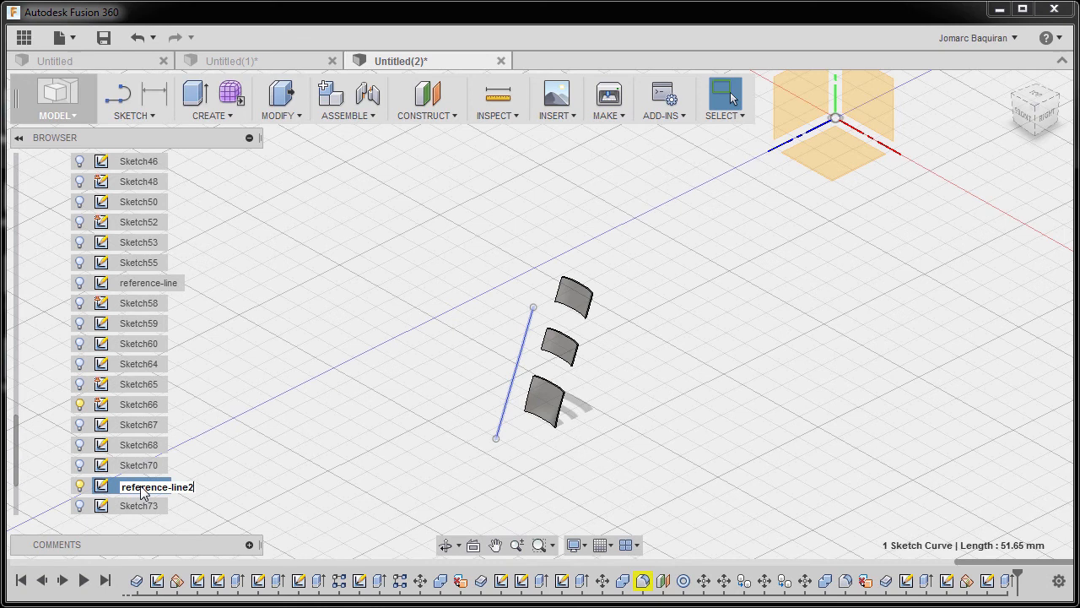
pyautogui.press('Return')
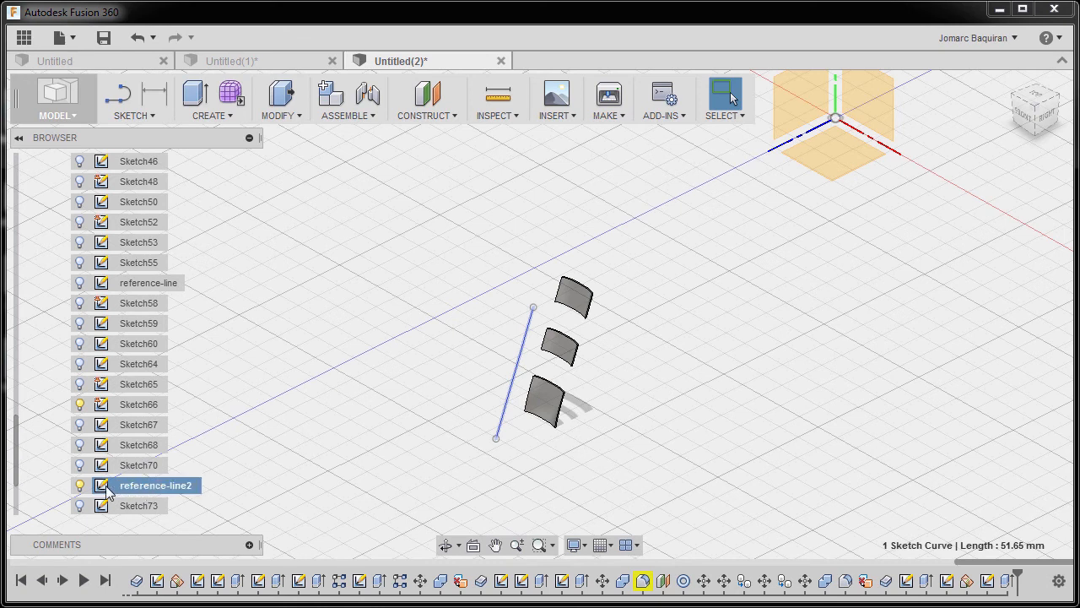
pyautogui.click(80, 486)
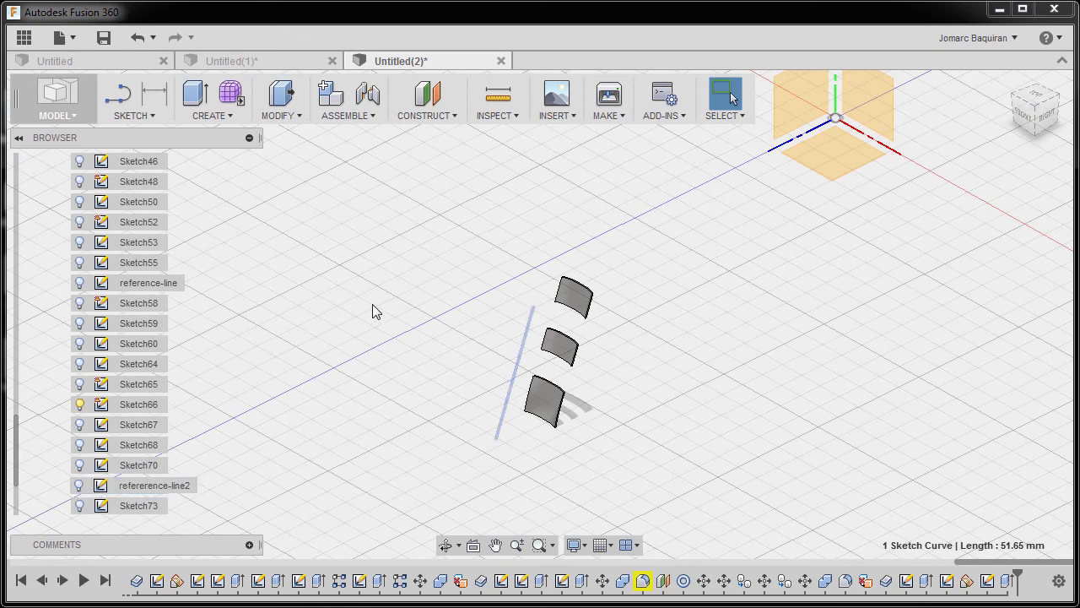
# Show the frame body together with the three bands in a straight right-side view.
pyautogui.click(1049, 118)
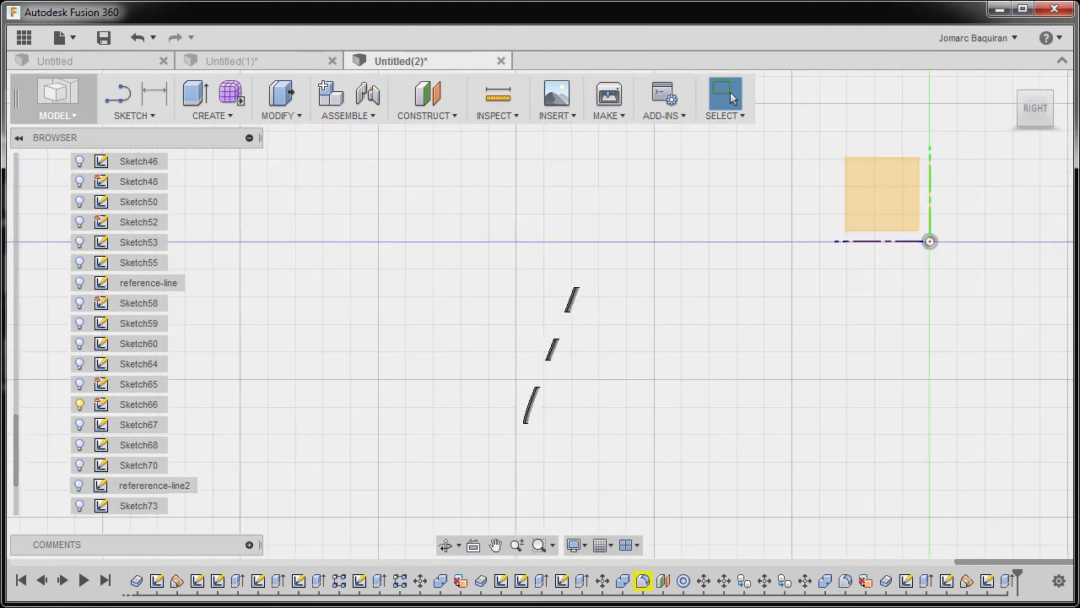
pyautogui.scroll(10, 104, 304)
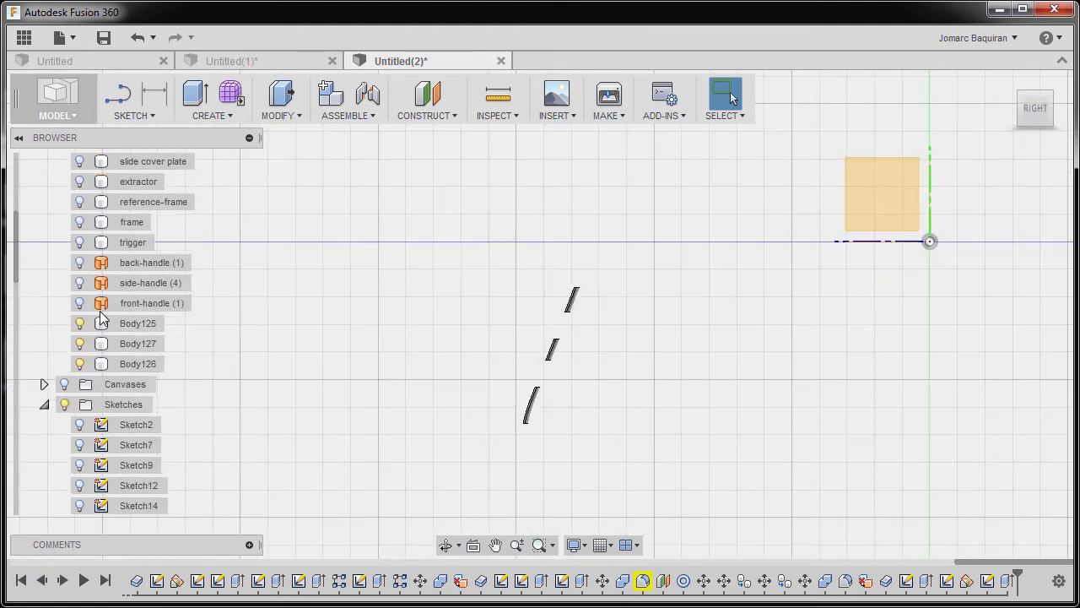
pyautogui.scroll(3, 105, 312)
pyautogui.click(82, 286)
pyautogui.click(81, 285)
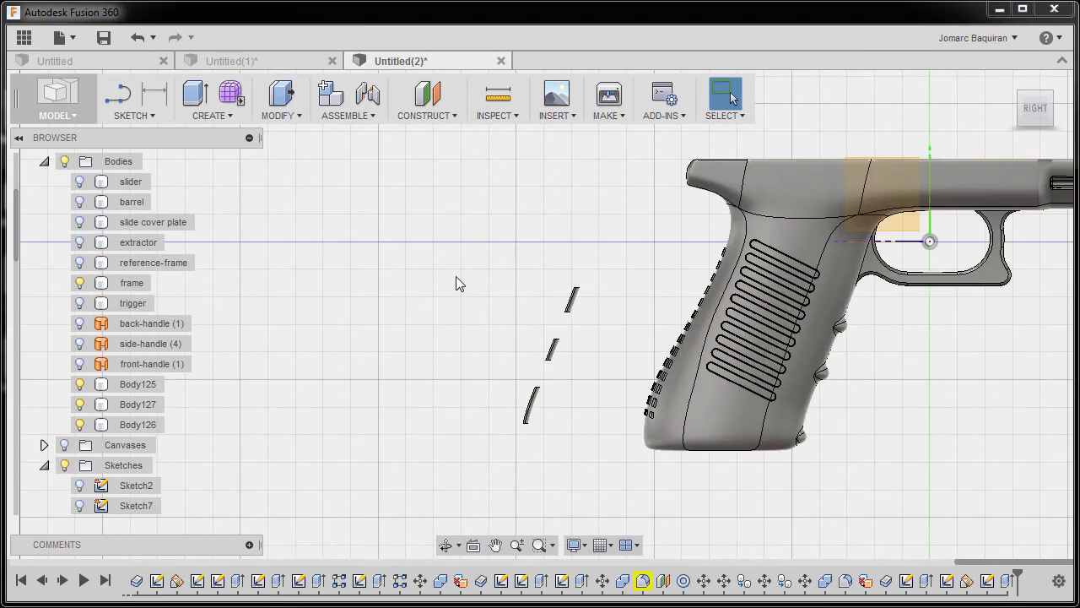
# Move the three band bodies -100 mm in X distance onto the front of the frame's grip.
pyautogui.press('m')
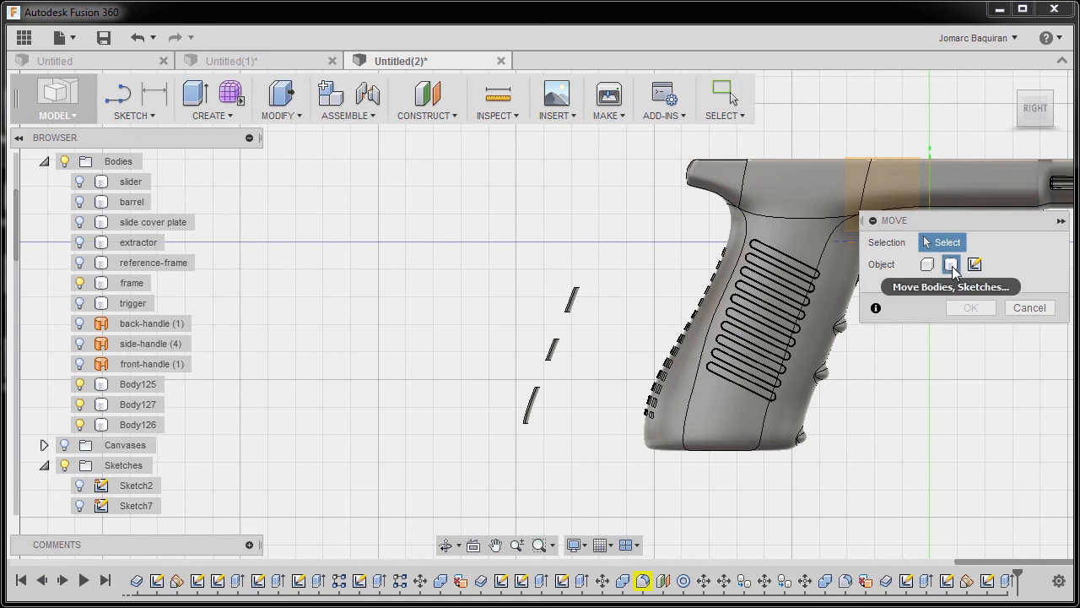
pyautogui.moveTo(456, 237)
pyautogui.mouseDown()
pyautogui.moveTo(592, 413)
pyautogui.moveTo(623, 437)
pyautogui.mouseUp()
pyautogui.moveTo(491, 341); pyautogui.dragTo(416, 318, button='middle')
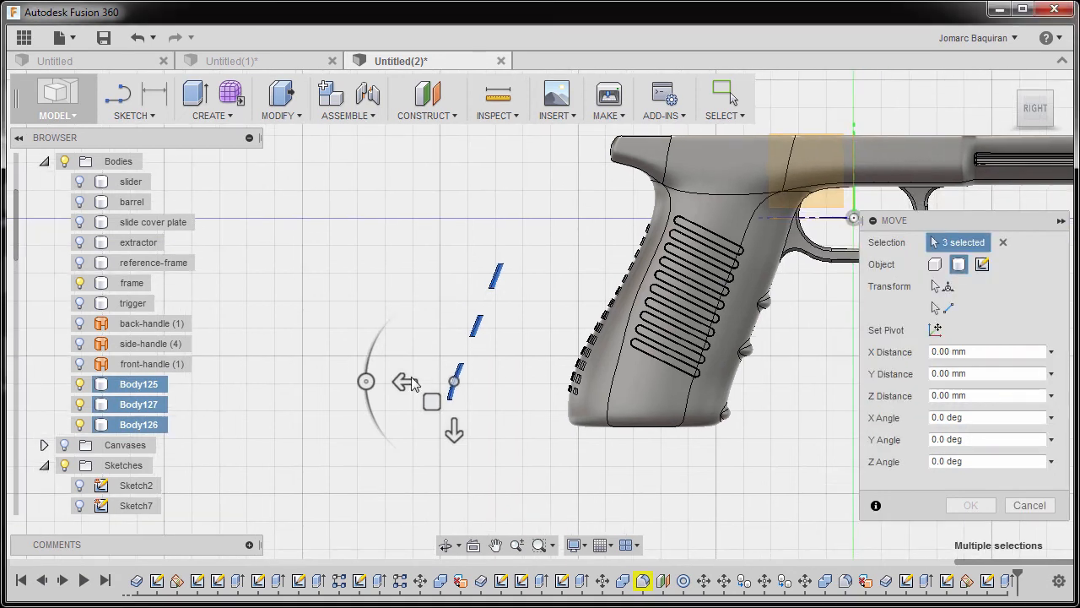
pyautogui.moveTo(403, 380); pyautogui.dragTo(404, 384)
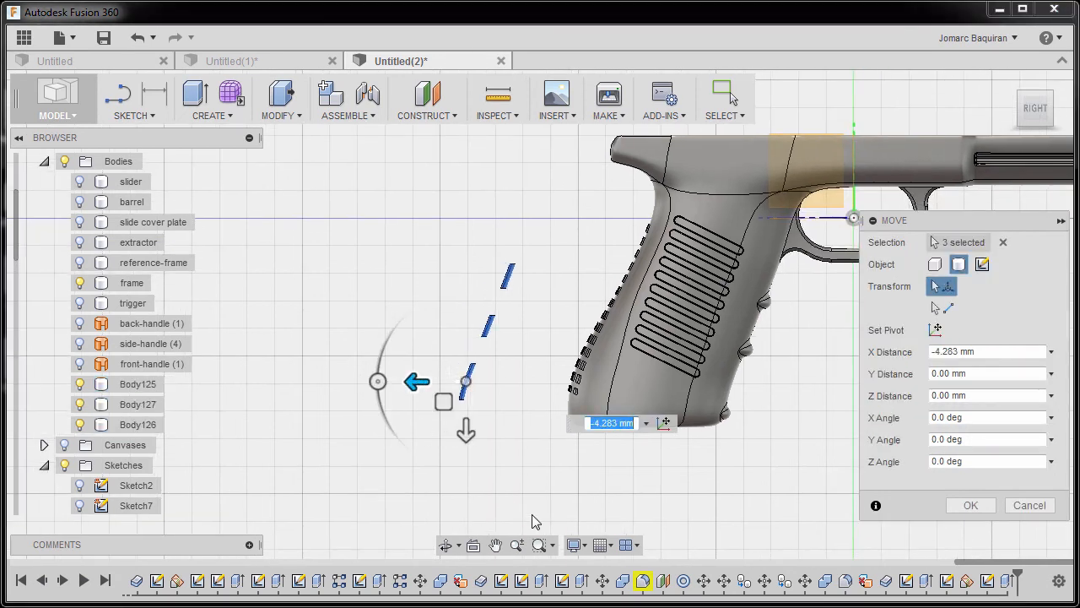
pyautogui.write('-100')
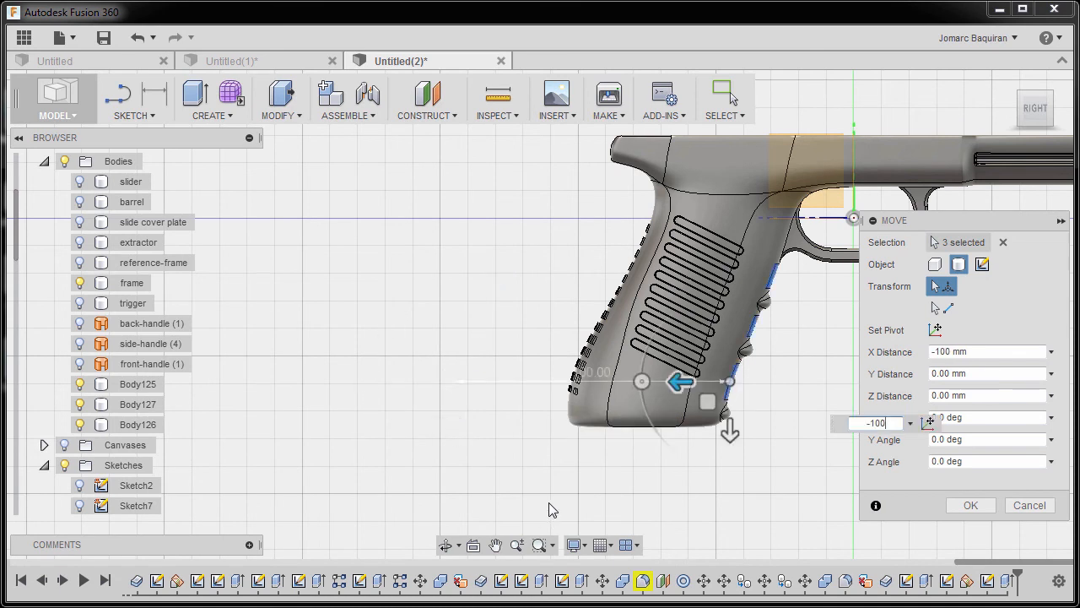
pyautogui.press('Return')
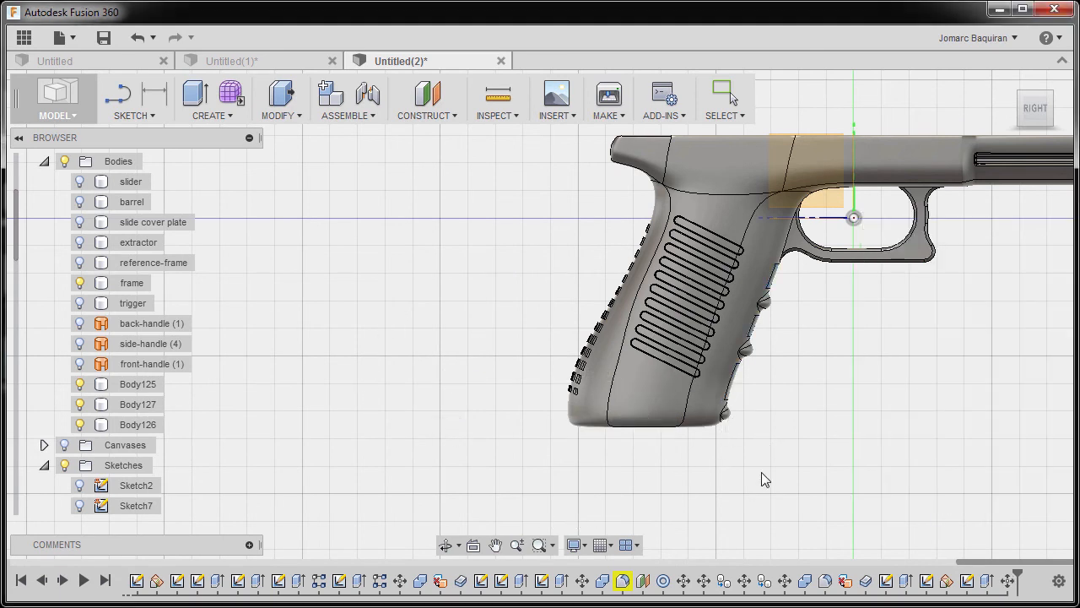
# Combine the frame as target with the three band bodies as tools, using the Cut operation and Keep Tools enabled.
pyautogui.keyDown('shift'); pyautogui.moveTo(765, 419); pyautogui.dragTo(677, 444, button='middle'); pyautogui.keyUp('shift')
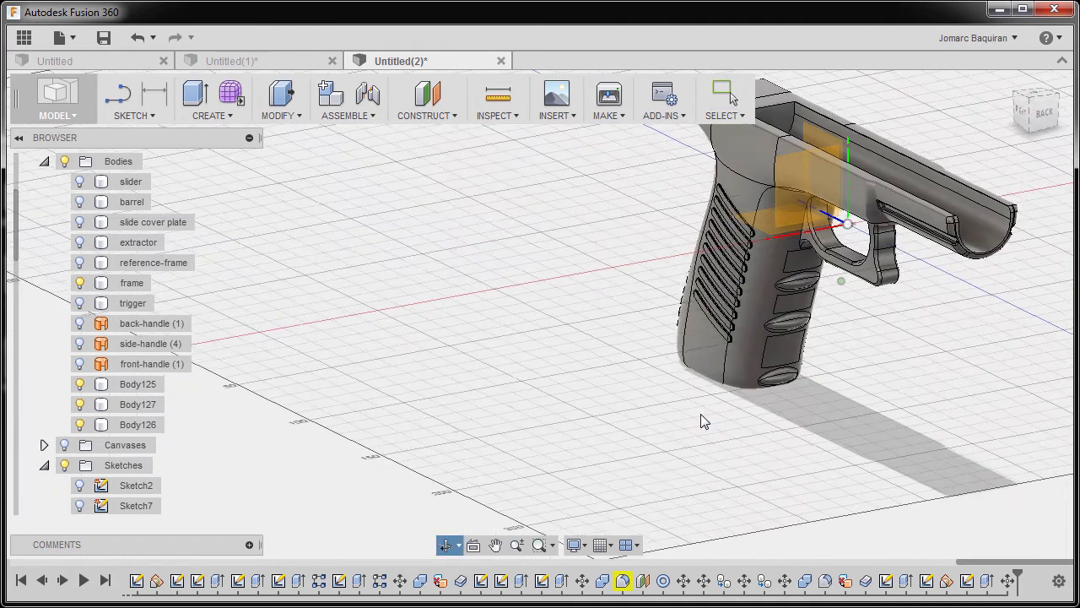
pyautogui.scroll(4, 773, 327)
pyautogui.keyDown('shift'); pyautogui.moveTo(800, 313); pyautogui.dragTo(624, 365, button='middle'); pyautogui.keyUp('shift')
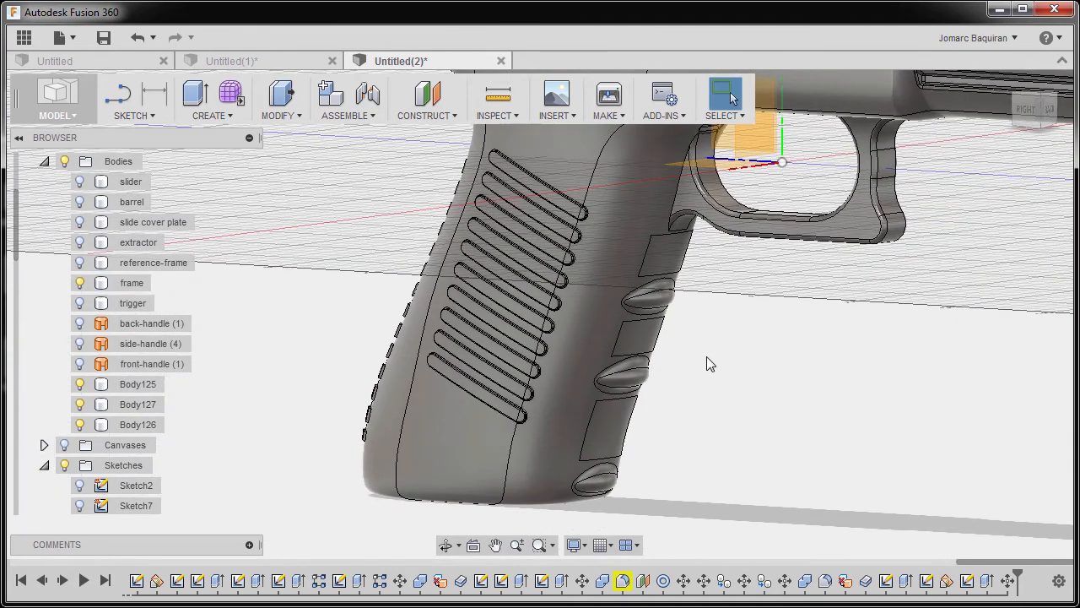
pyautogui.click(663, 267)
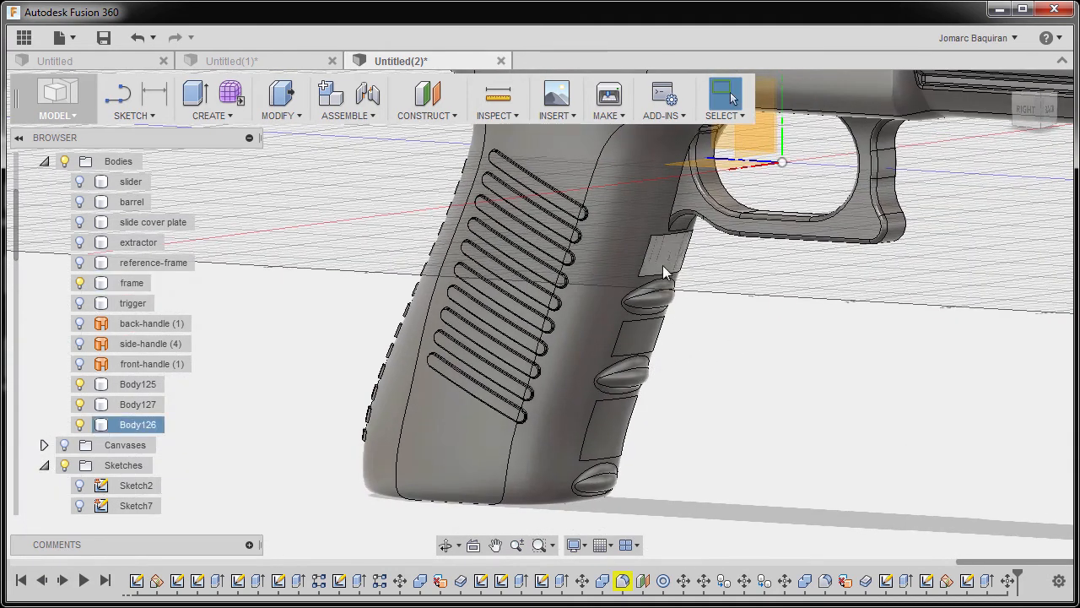
pyautogui.click(582, 290)
pyautogui.click(237, 244)
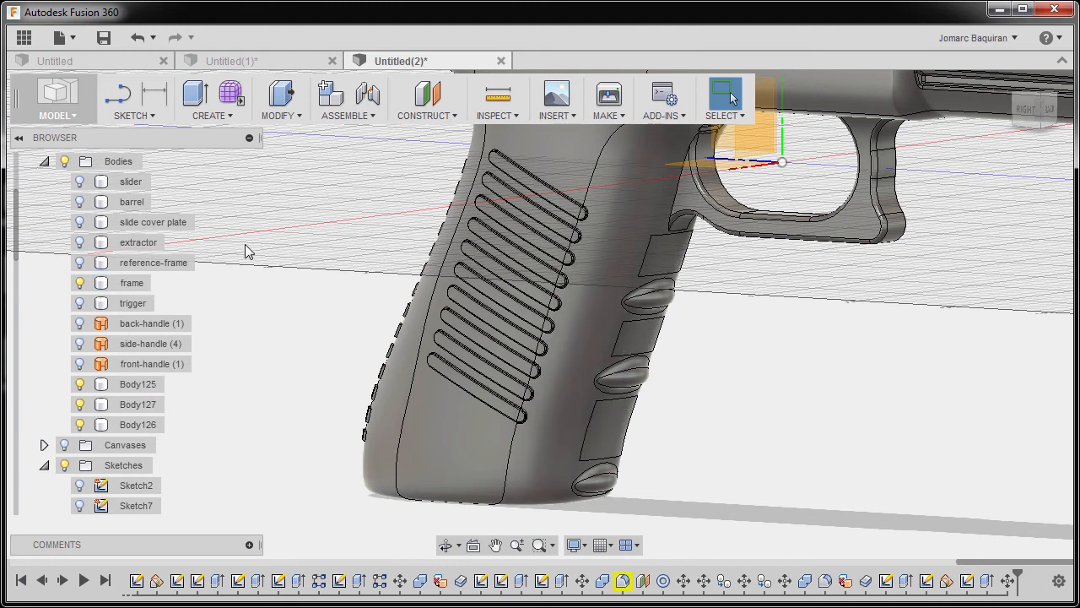
pyautogui.click(293, 117)
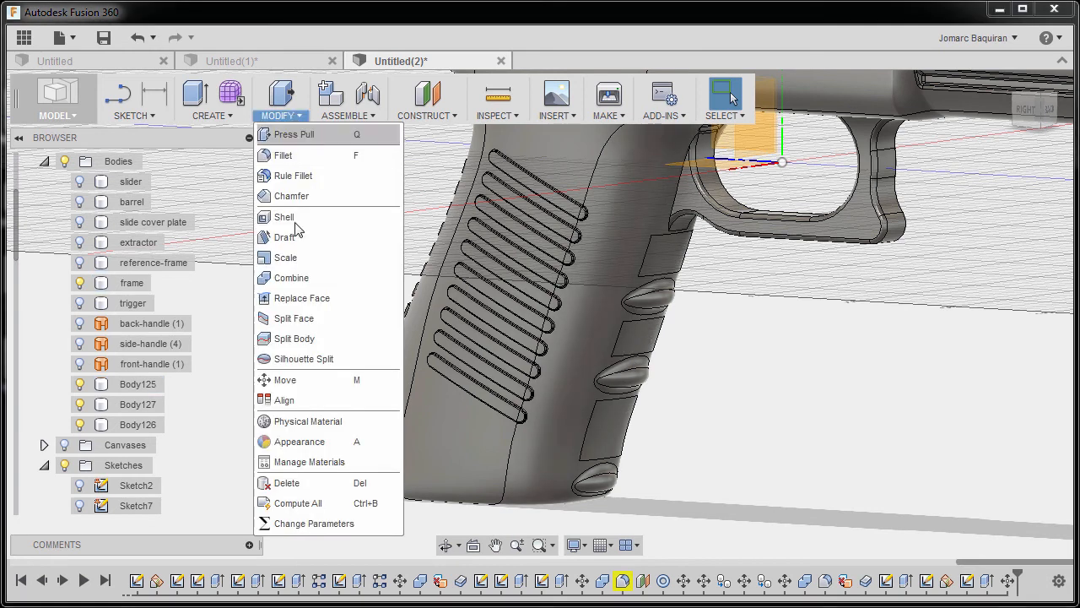
pyautogui.click(299, 285)
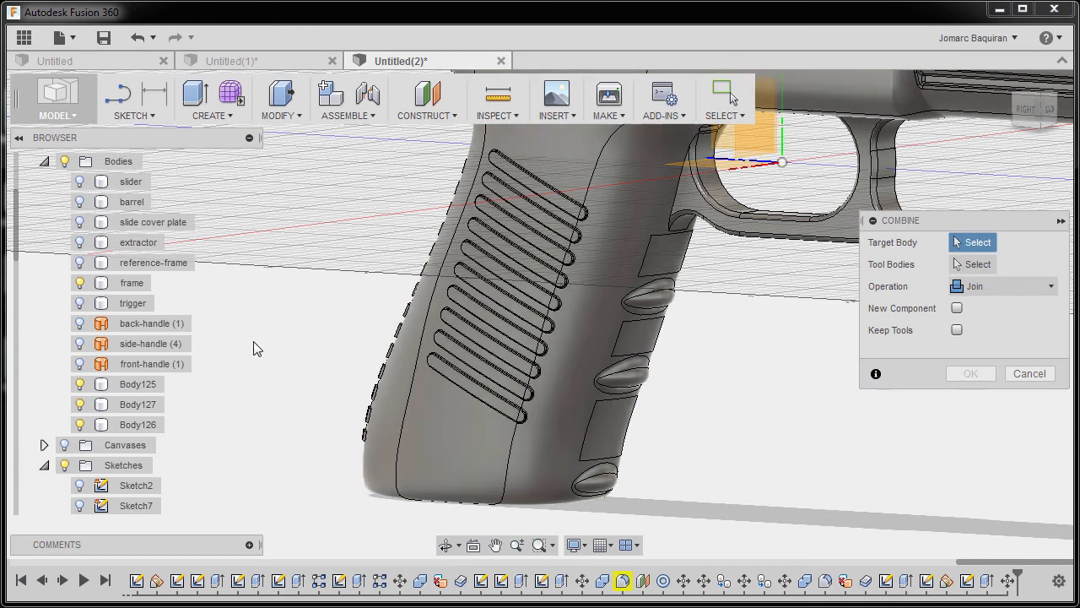
pyautogui.click(135, 284)
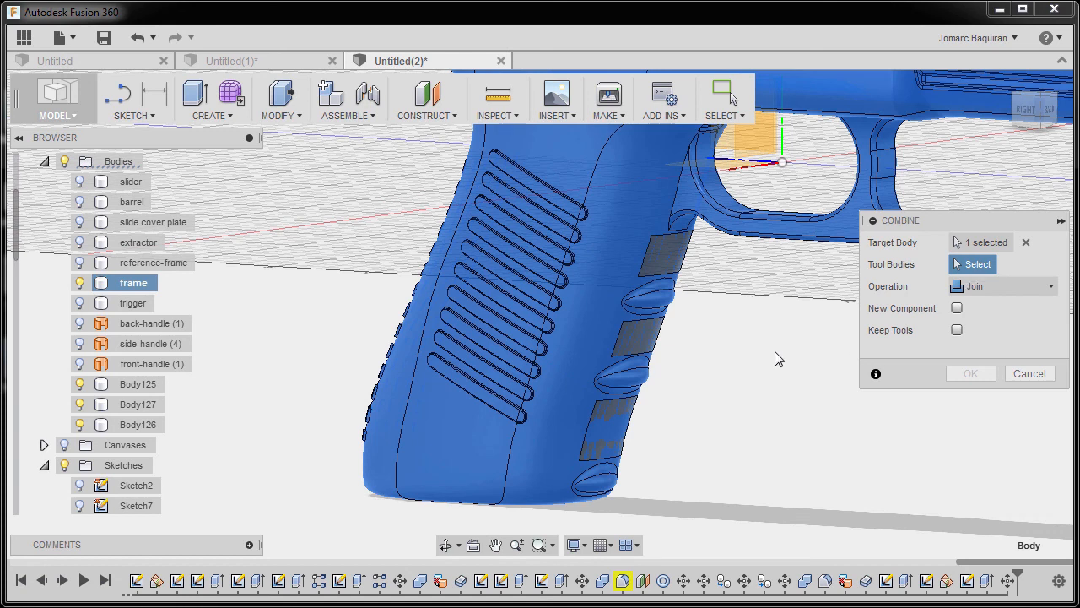
pyautogui.click(140, 385)
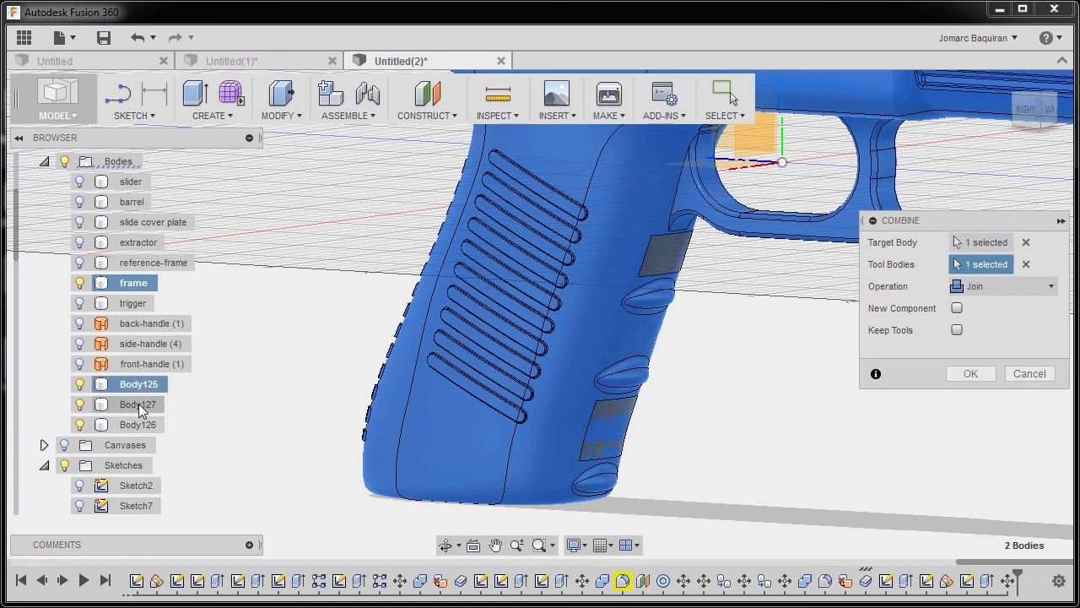
pyautogui.click(139, 405)
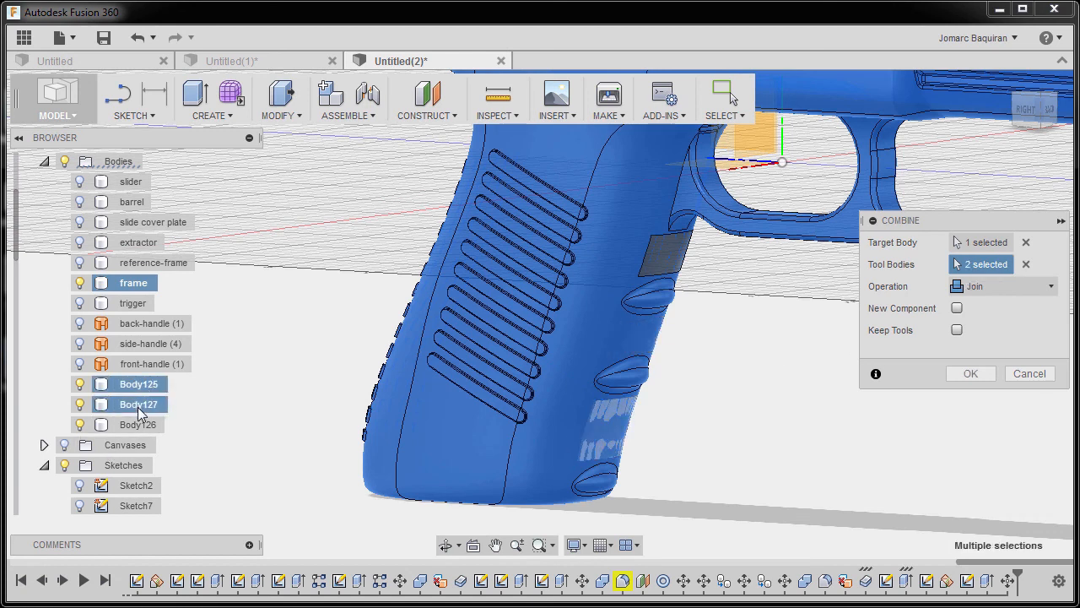
pyautogui.click(139, 425)
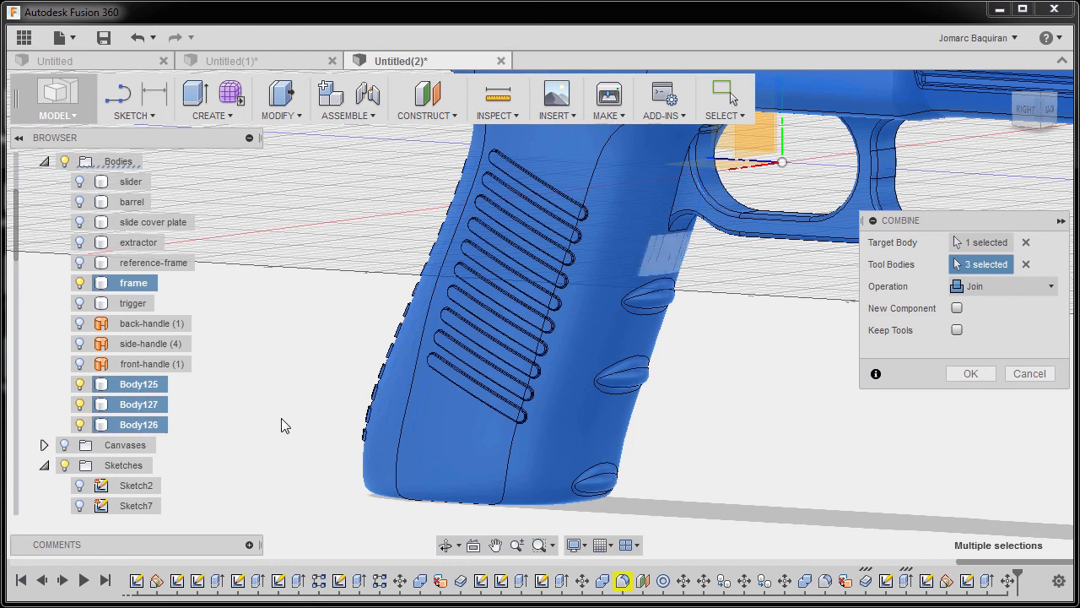
pyautogui.click(1004, 290)
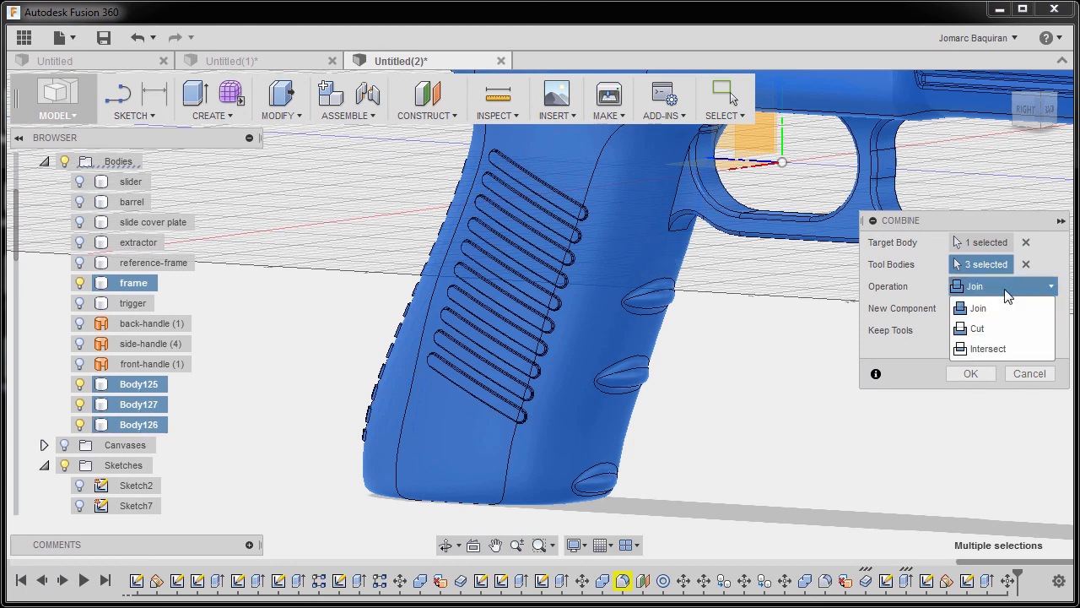
pyautogui.click(992, 325)
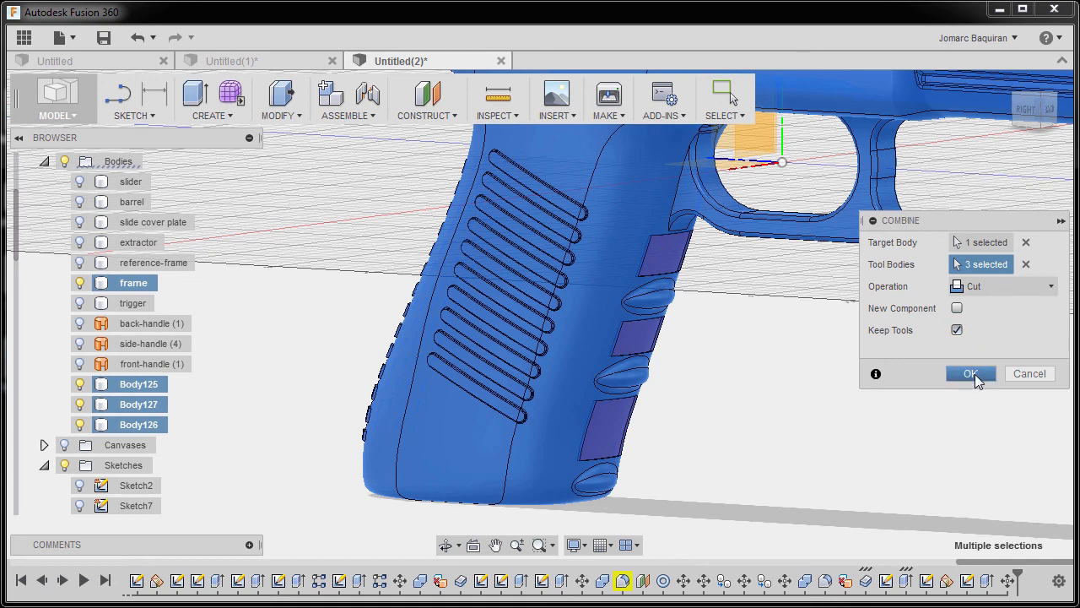
pyautogui.click(973, 373)
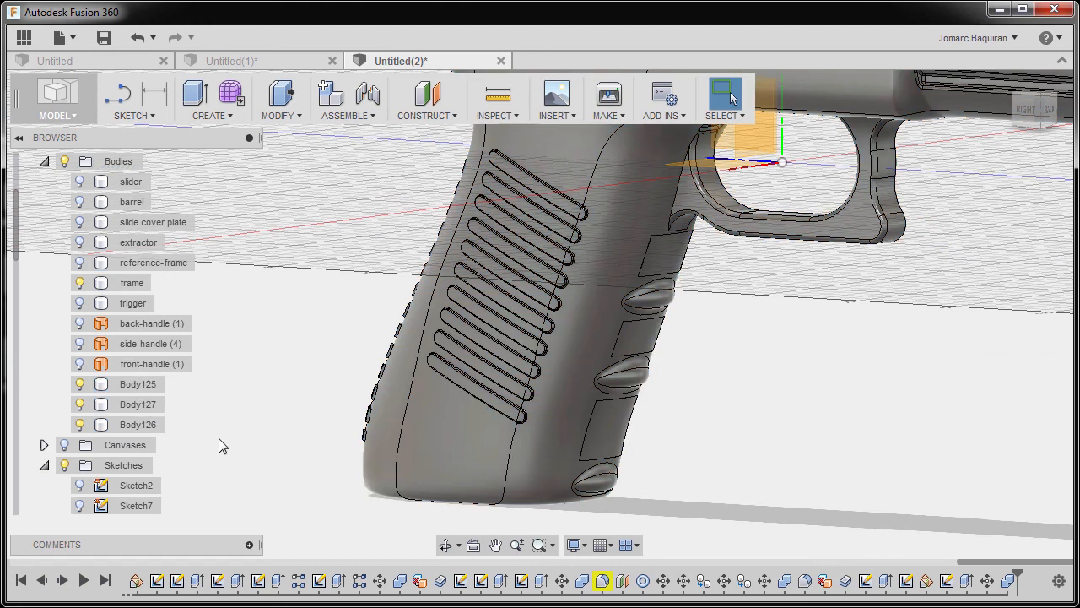
# Hide the three band bodies Body125, Body127 and Body126 and check the recesses cut into the grip's front.
pyautogui.click(80, 384)
pyautogui.click(80, 404)
pyautogui.click(80, 424)
pyautogui.keyDown('shift'); pyautogui.moveTo(801, 412); pyautogui.dragTo(763, 401, button='middle'); pyautogui.keyUp('shift')
pyautogui.keyDown('shift'); pyautogui.moveTo(645, 323); pyautogui.dragTo(685, 350, button='middle'); pyautogui.keyUp('shift')
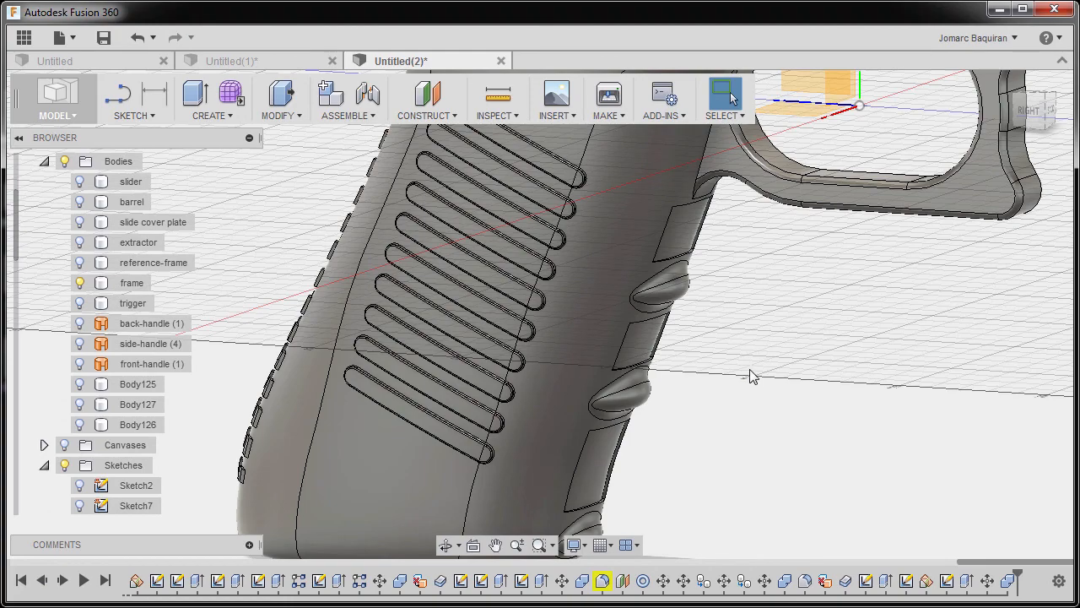
pyautogui.click(1010, 79)
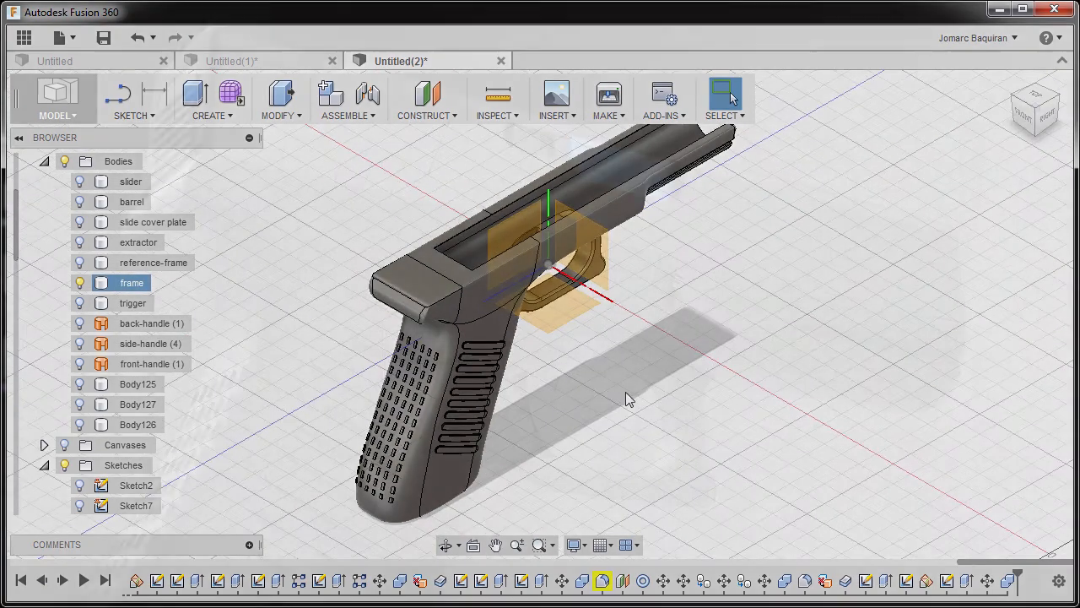